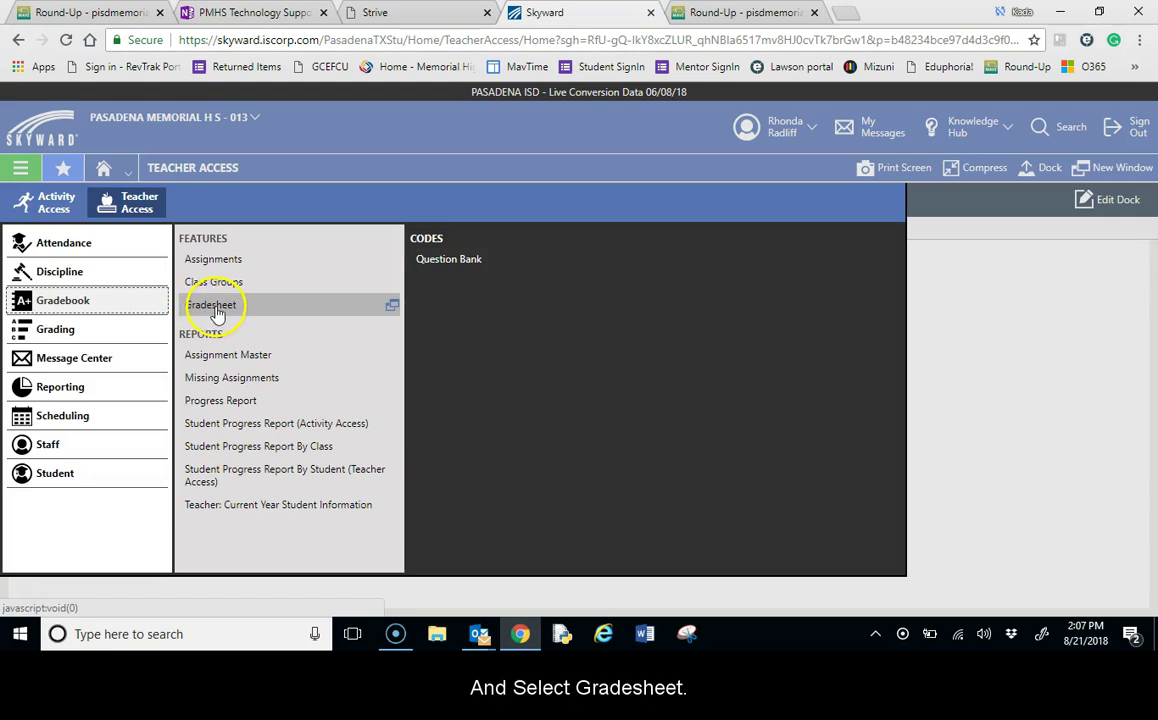
- Open the gradebook settings for the Period 1 WLD HIST A (SF) class, section 01, from the current classes' gradesheets
click(215, 310)
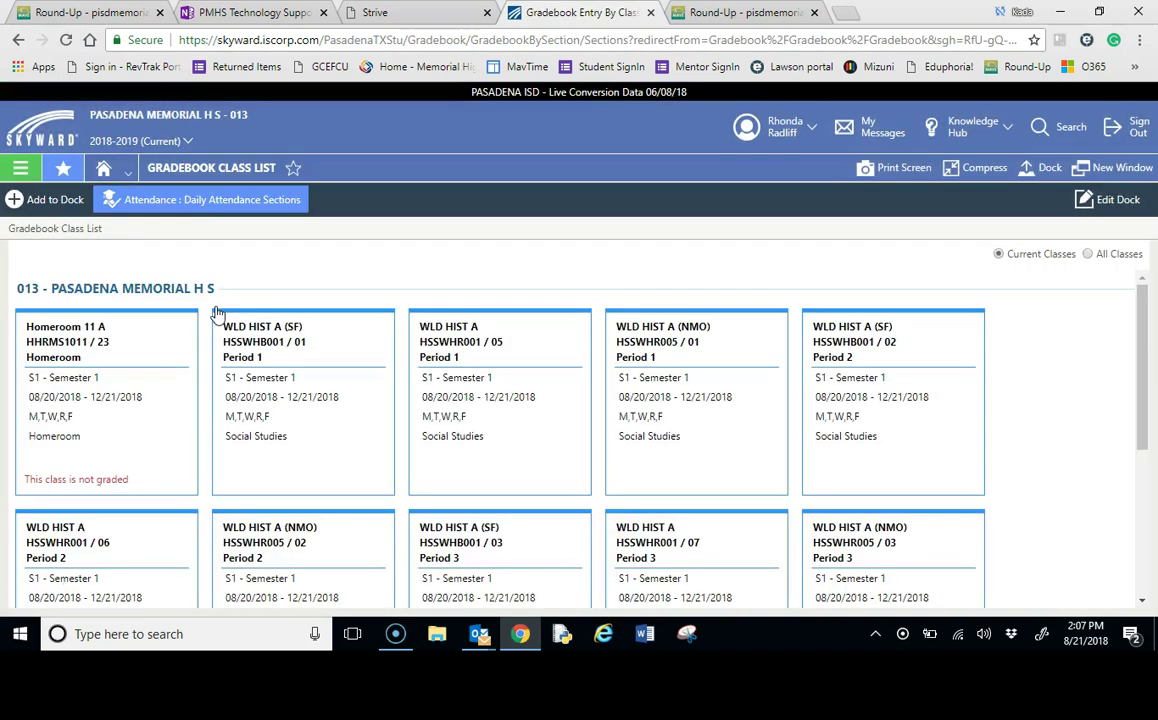
click(1034, 262)
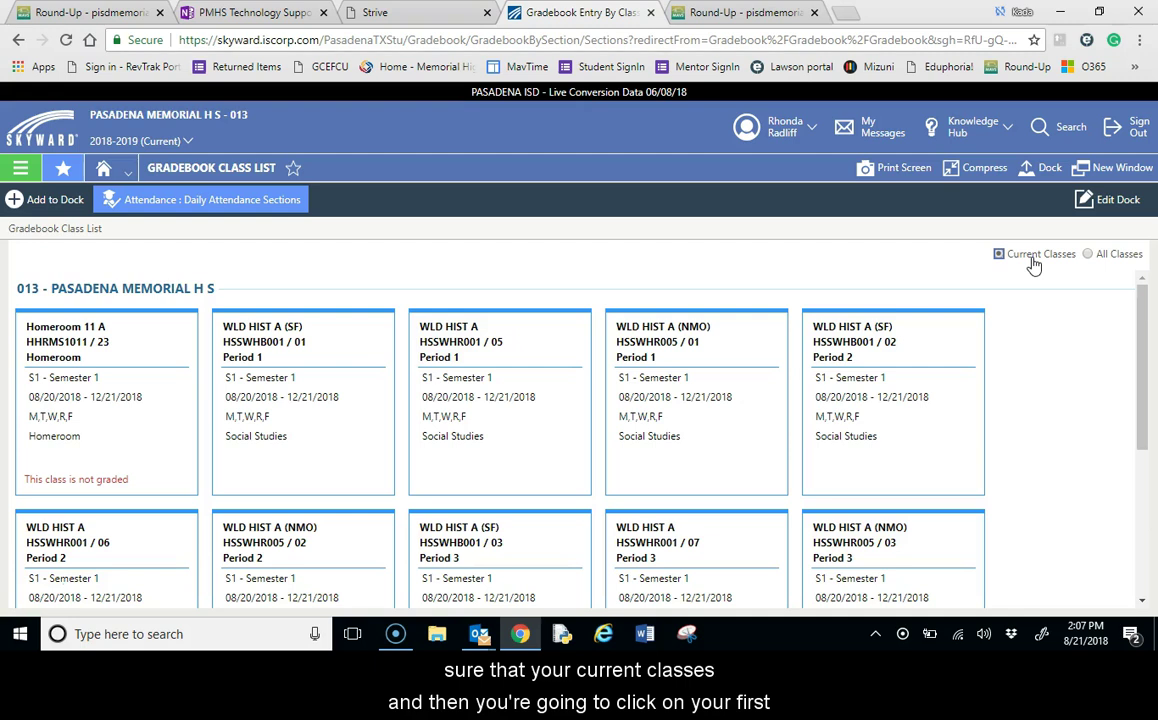
click(351, 421)
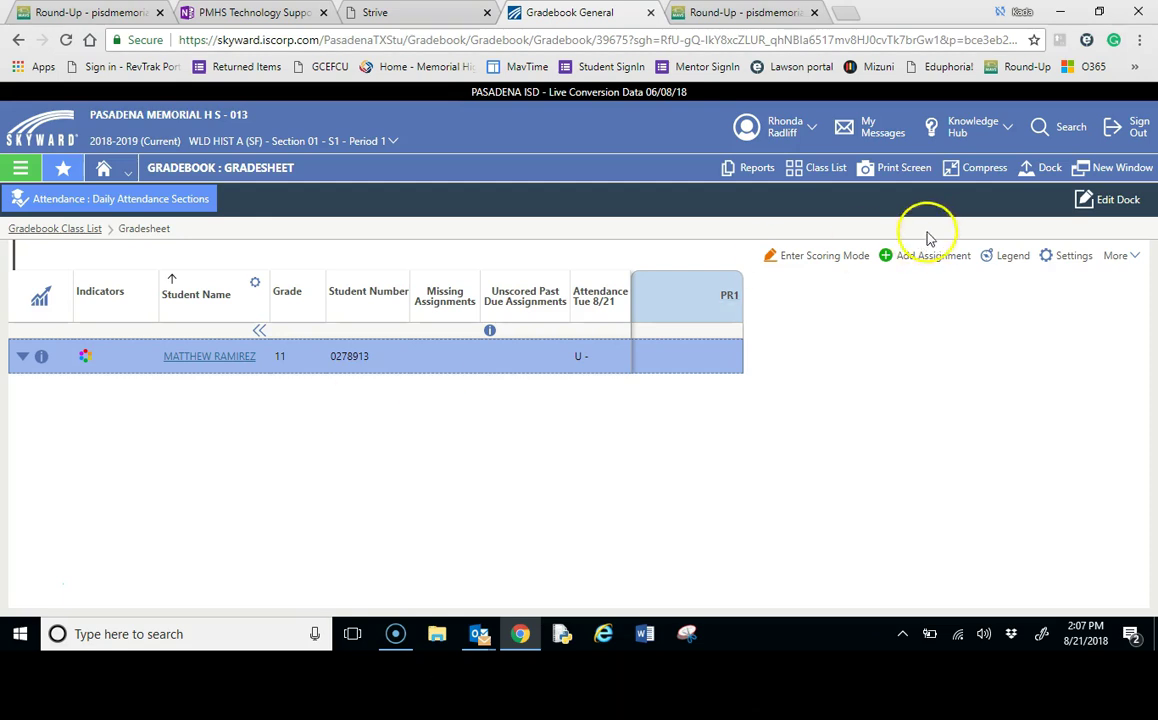
click(1078, 259)
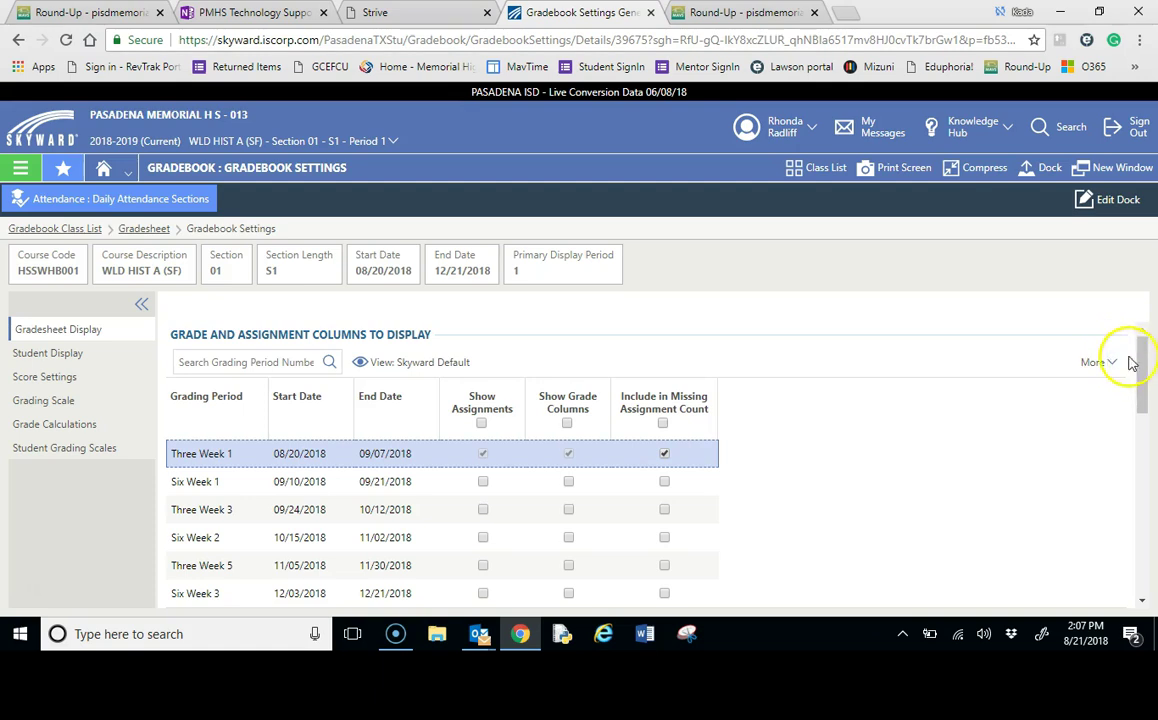
- Set the gradesheet's date sequence of assignments to Ascending (oldest to newest)
drag(1143, 371, 1145, 378)
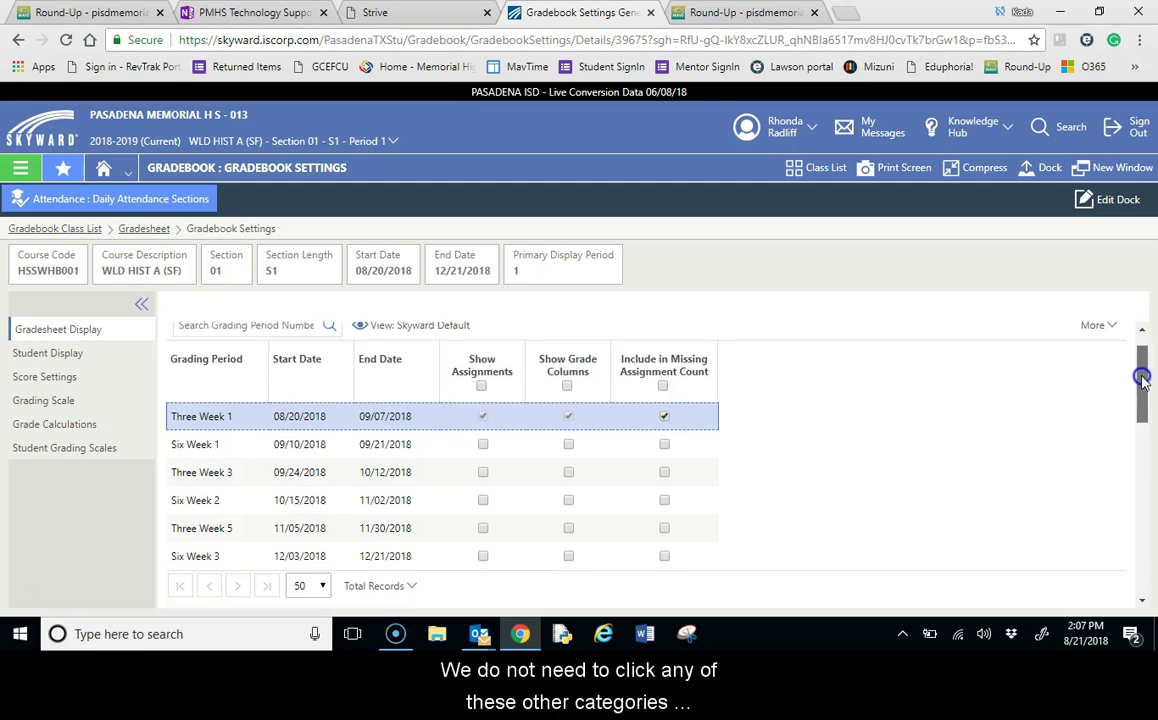
drag(1145, 381, 1141, 388)
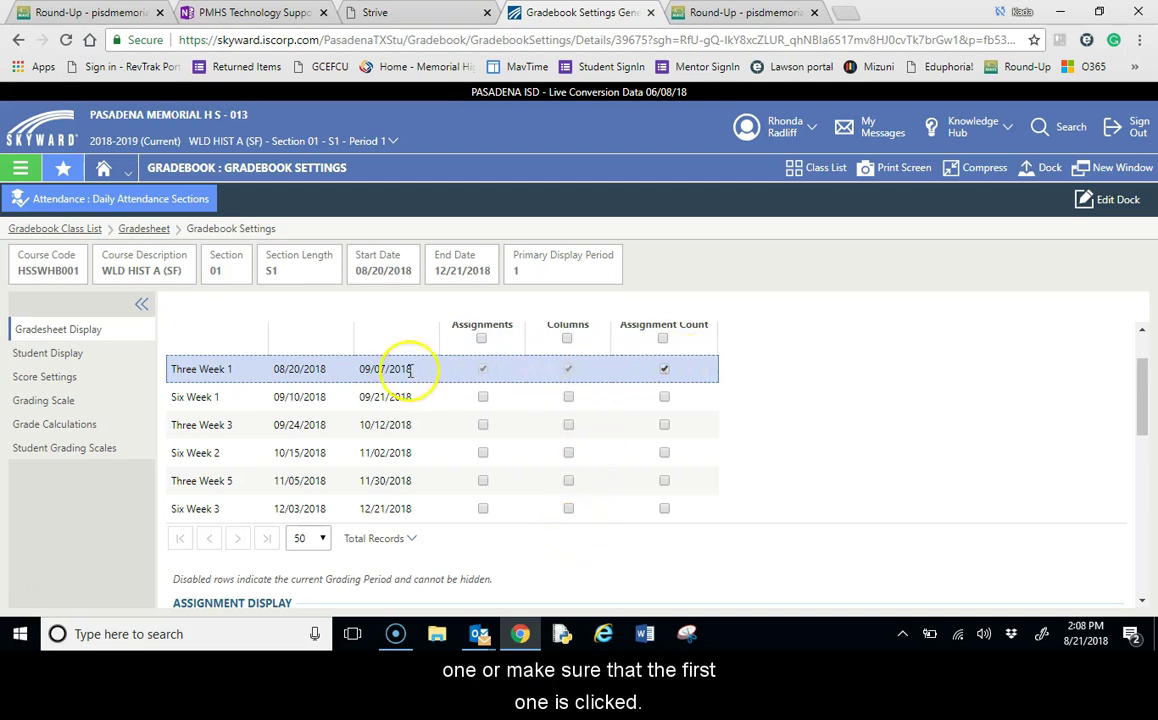
drag(1139, 407, 1141, 478)
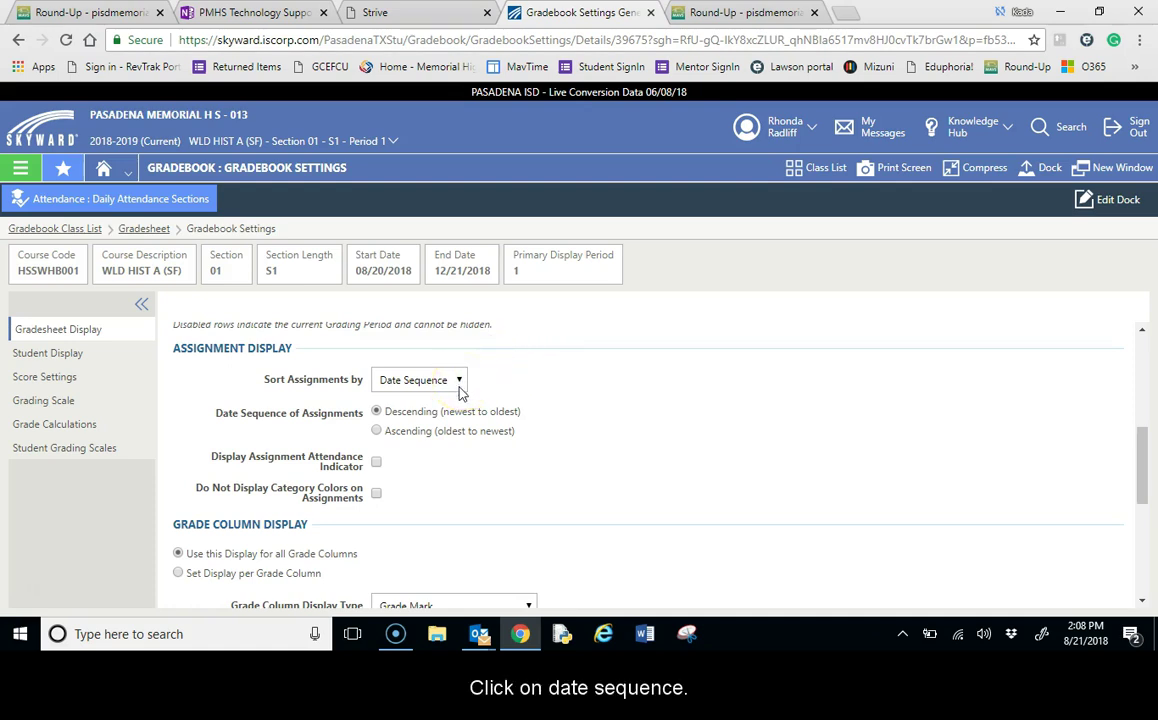
click(441, 436)
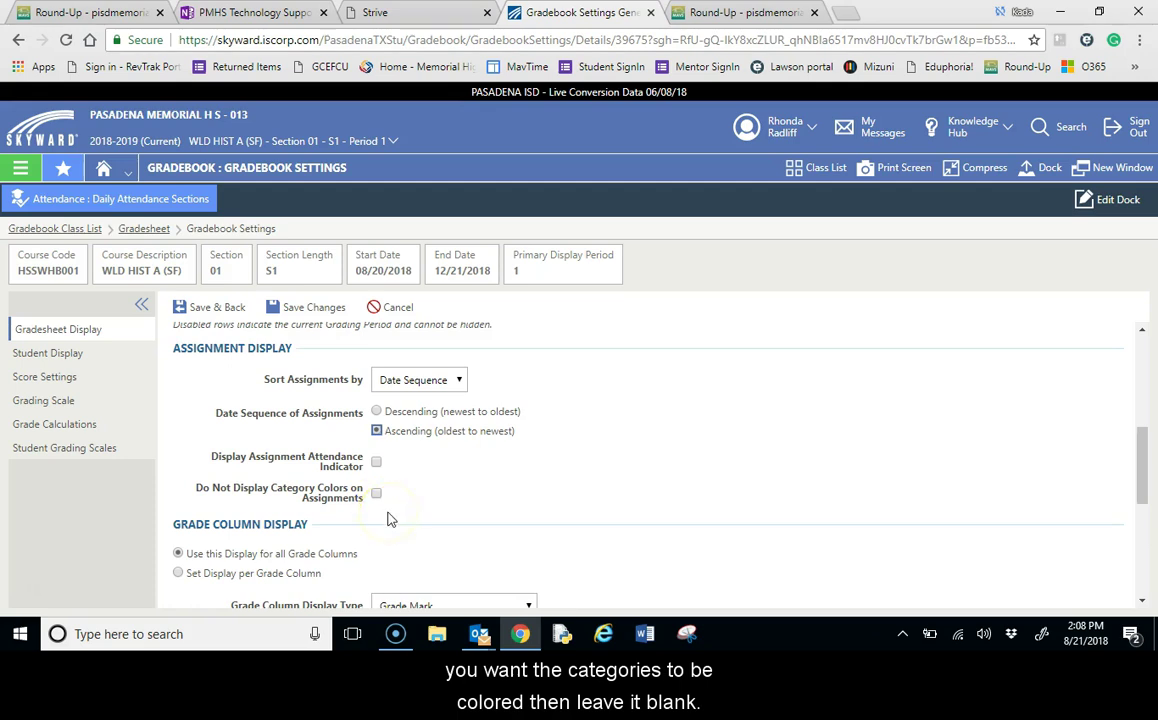
- Set the grade column display type to Percent and save the gradesheet display settings
drag(1138, 465, 1149, 516)
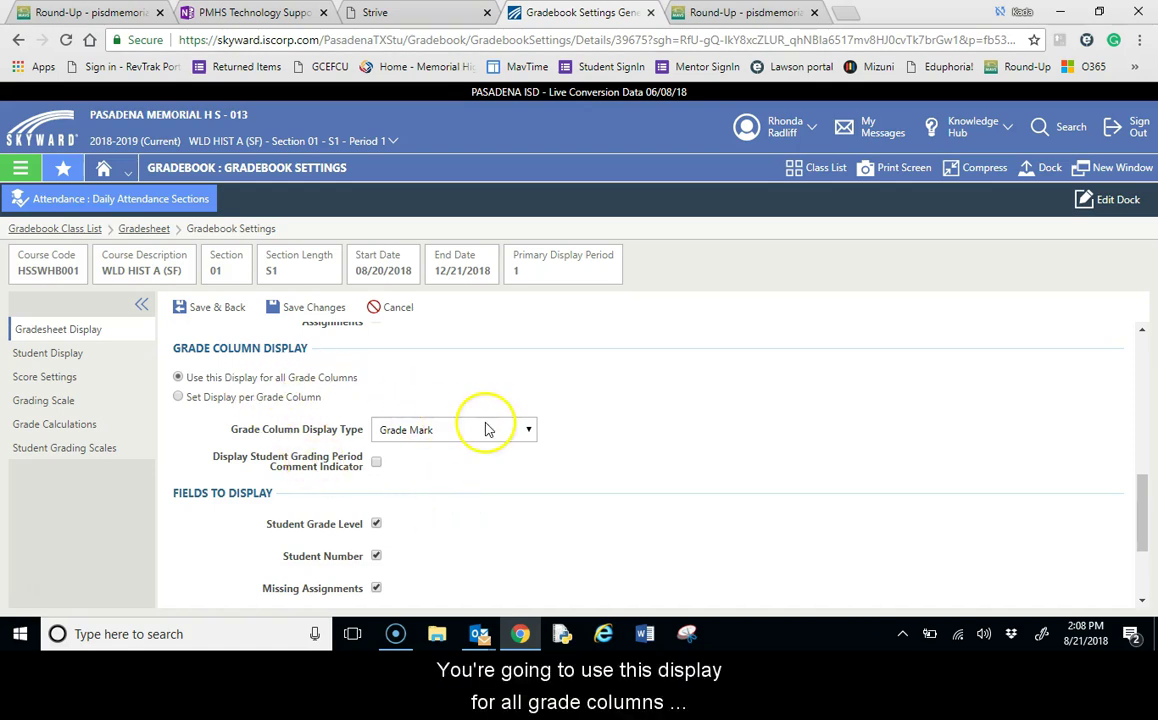
click(527, 432)
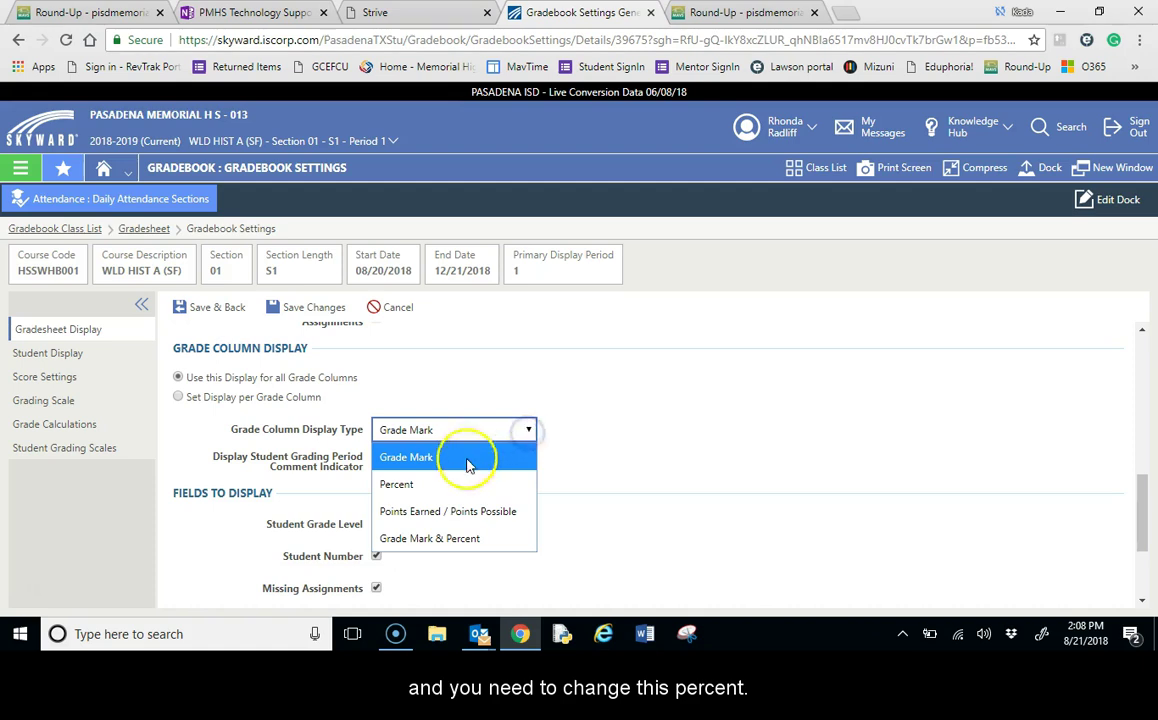
click(449, 483)
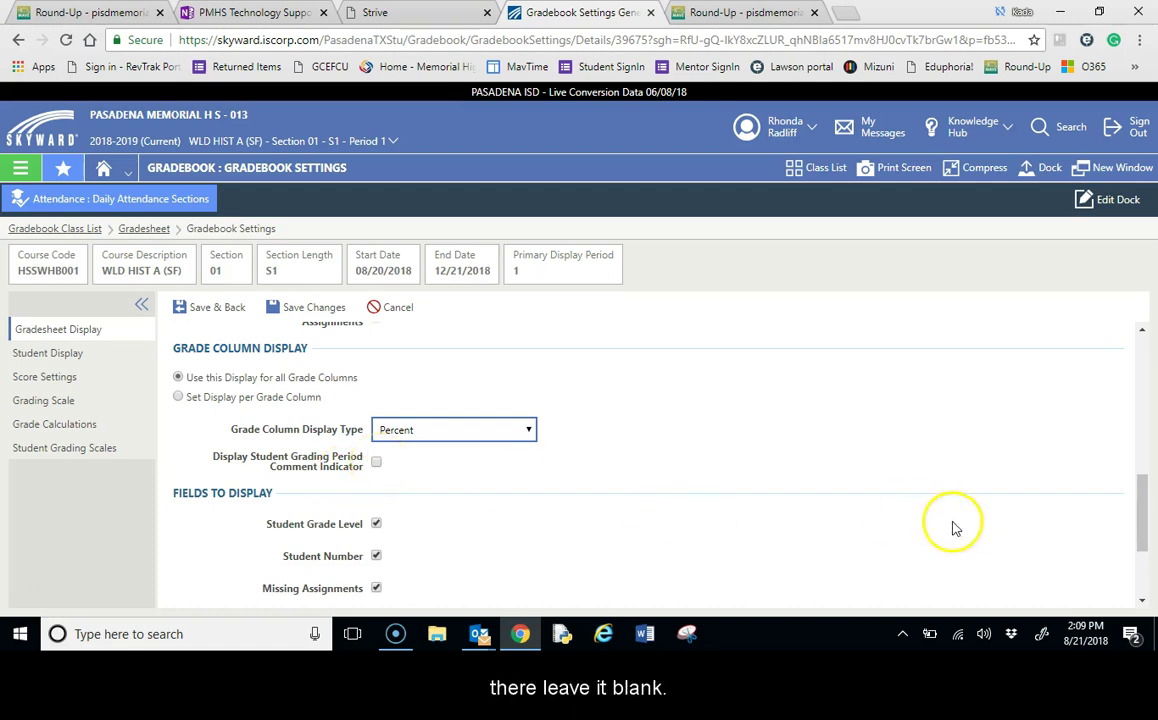
drag(1140, 522, 1146, 566)
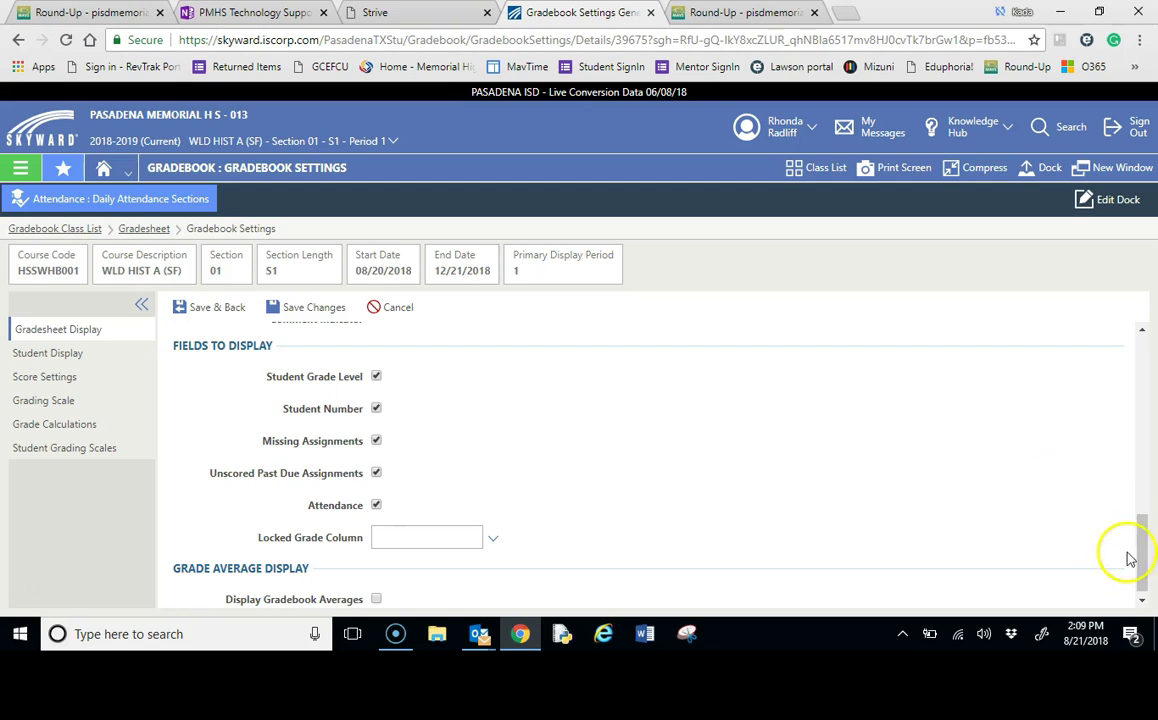
click(1143, 601)
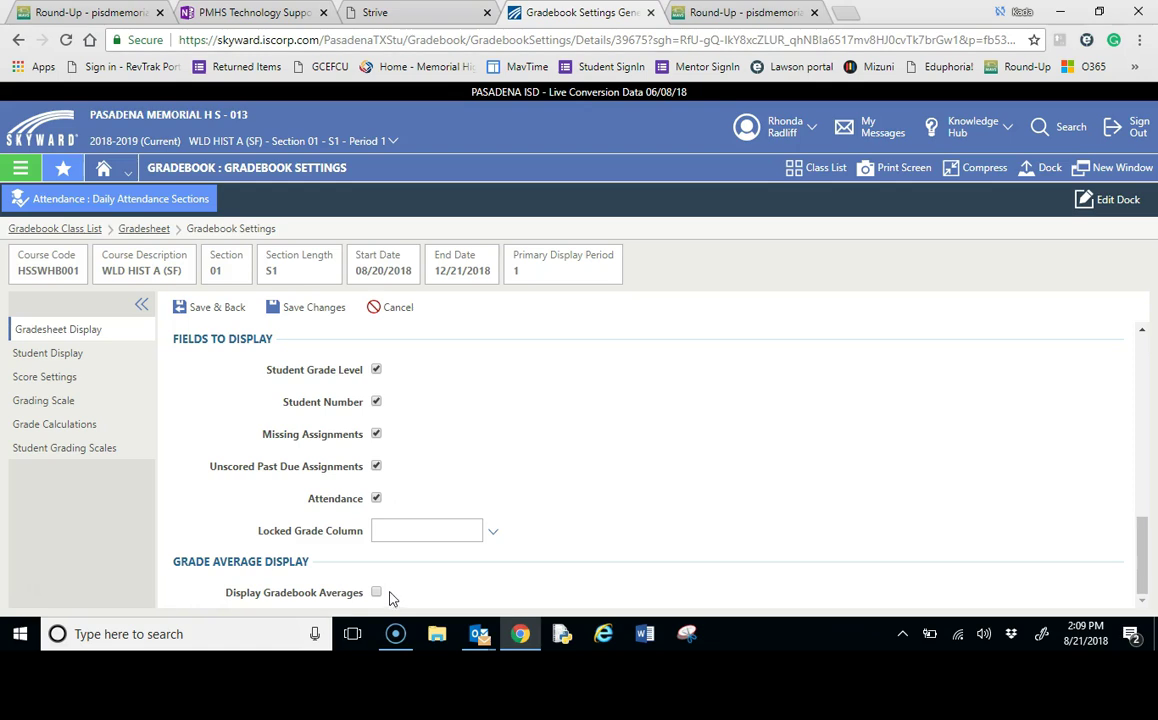
click(305, 309)
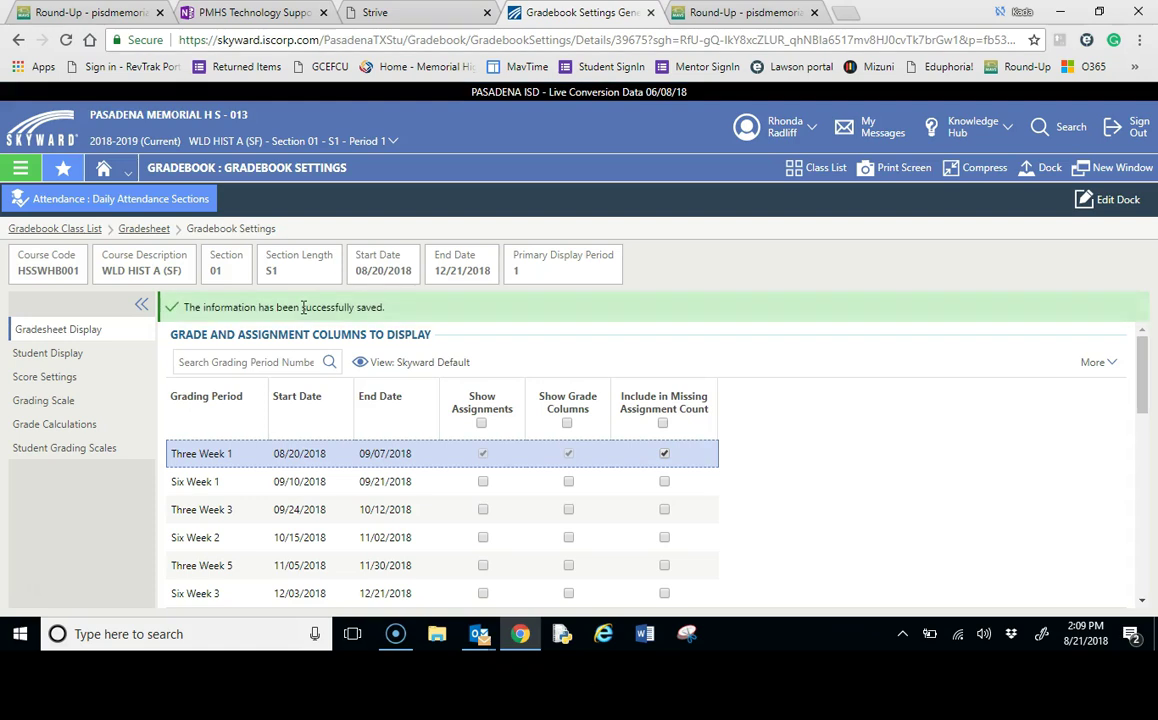
- Set the student display to students enrolled as of today with names shown as Last, First Middle, and save the changes
click(62, 355)
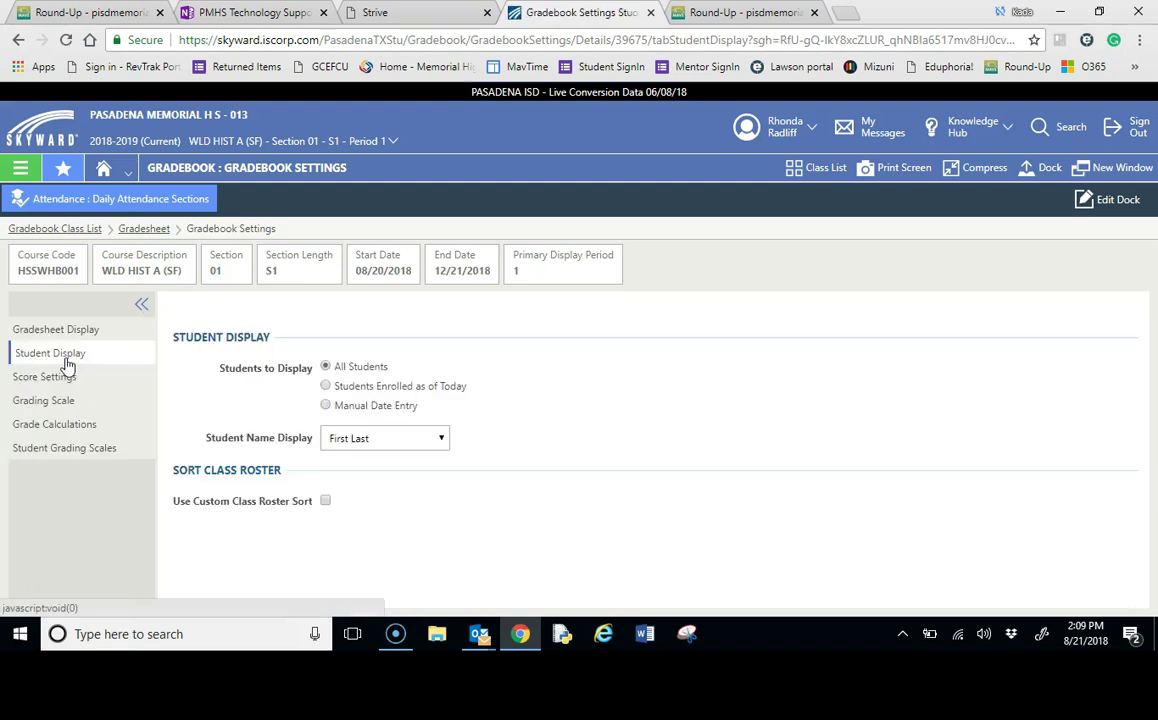
click(380, 393)
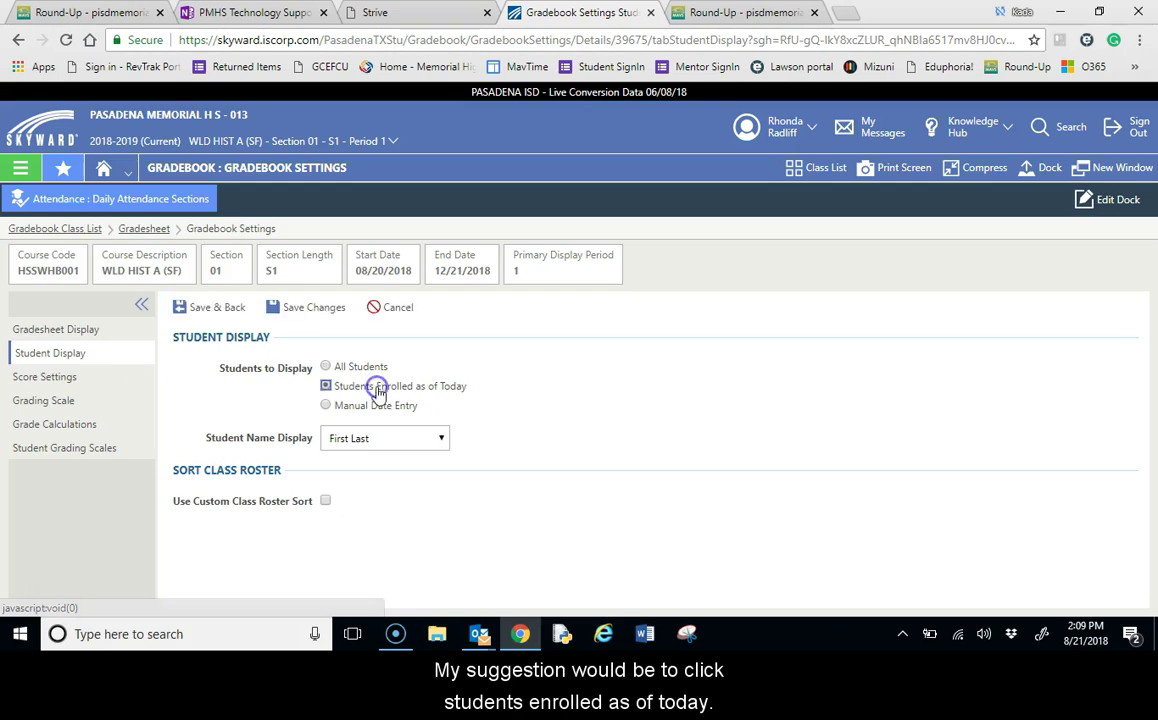
click(440, 440)
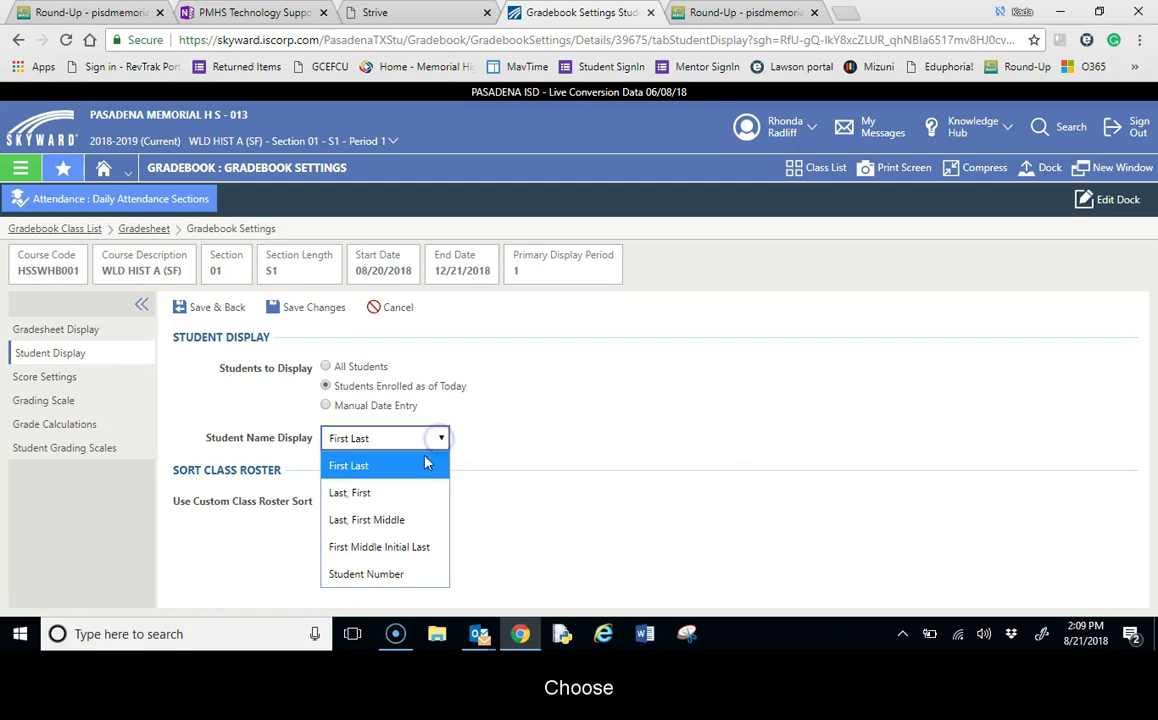
click(386, 520)
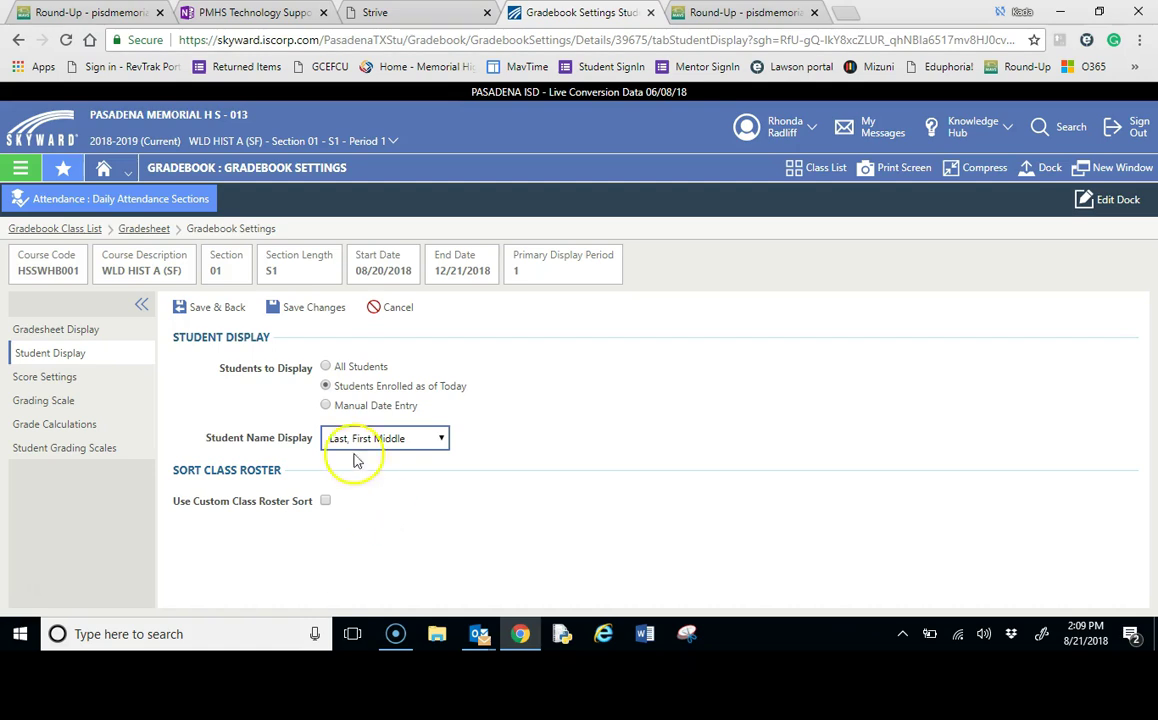
click(315, 313)
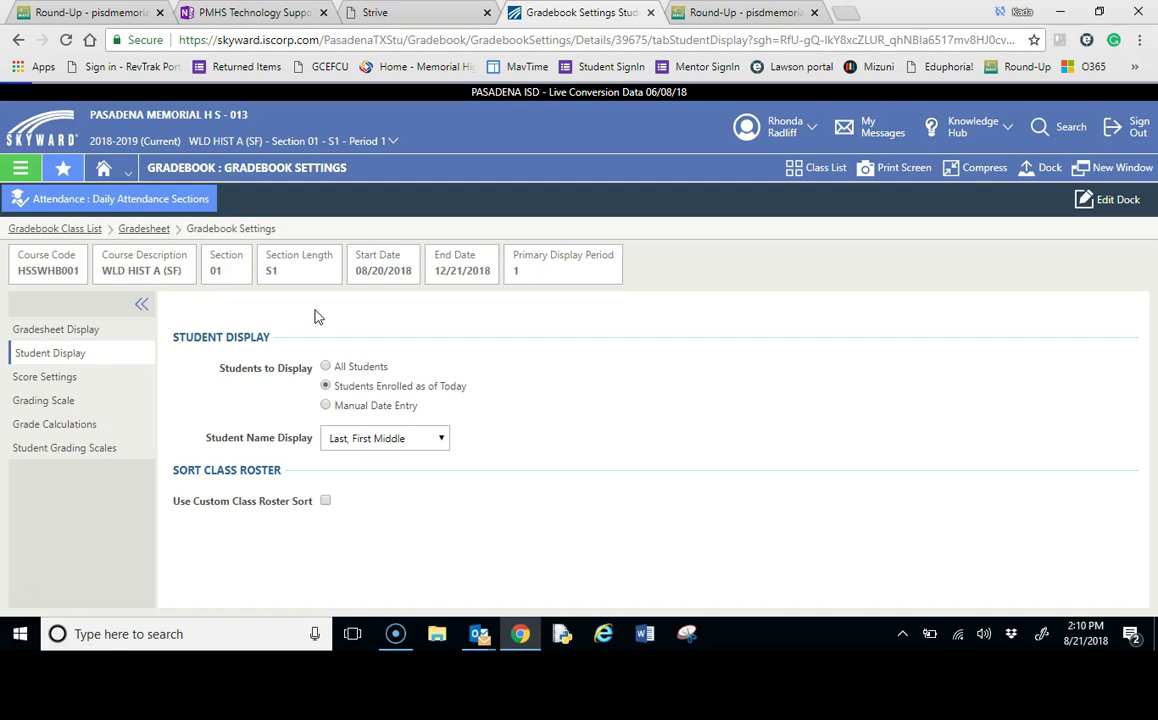
- Set the maximum score default for assignments to 100 in the score settings and save the changes
click(70, 383)
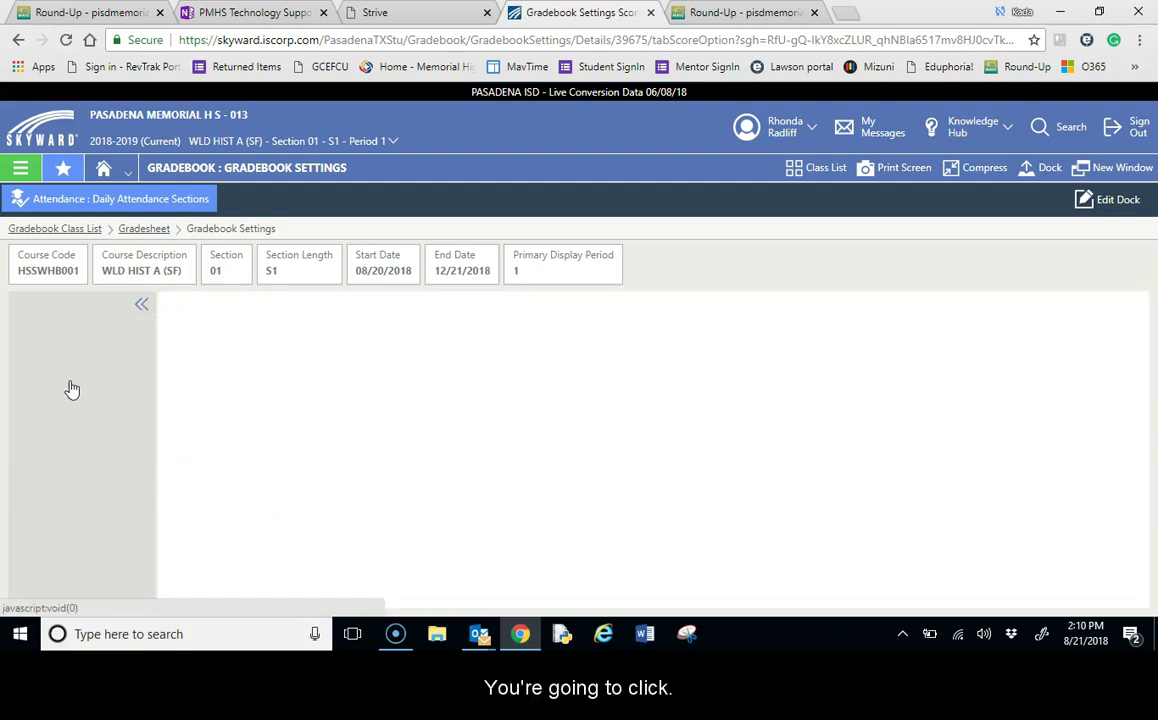
click(325, 368)
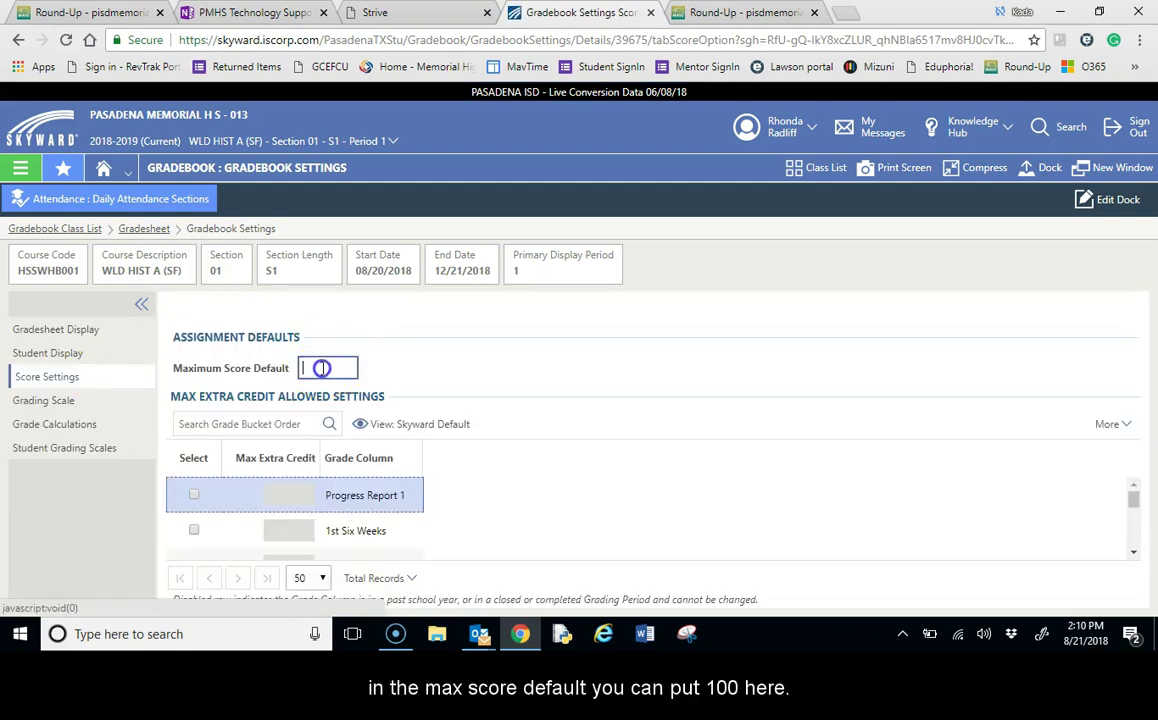
text(100)
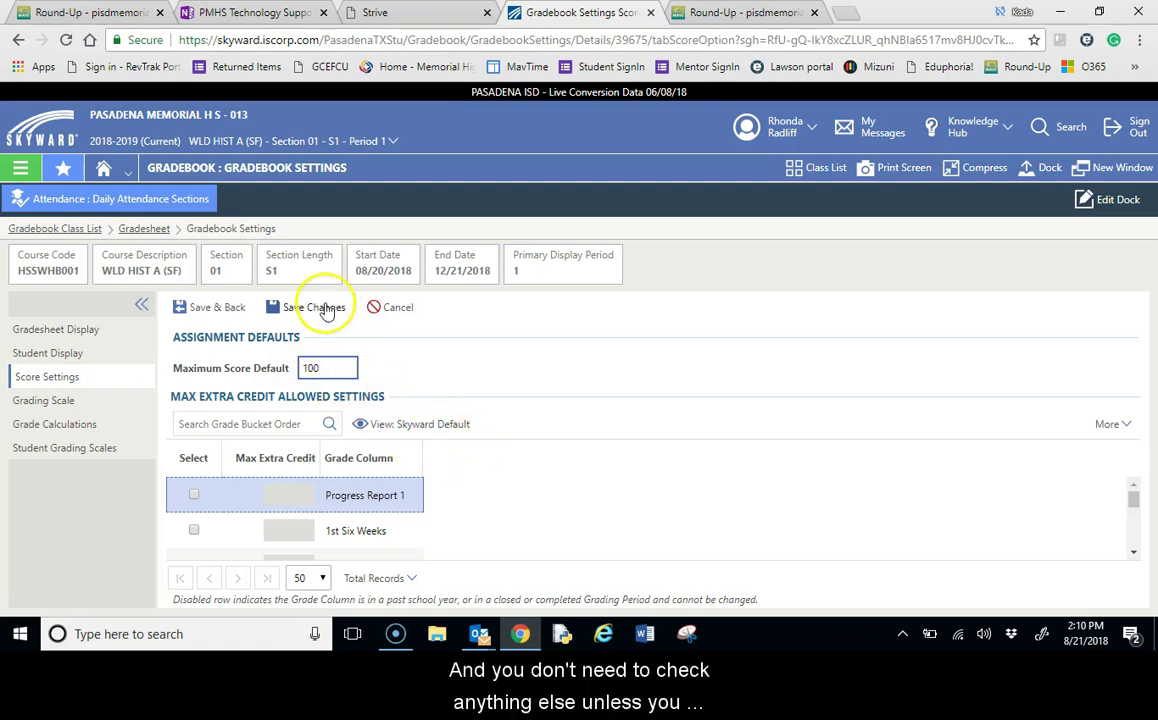
click(325, 367)
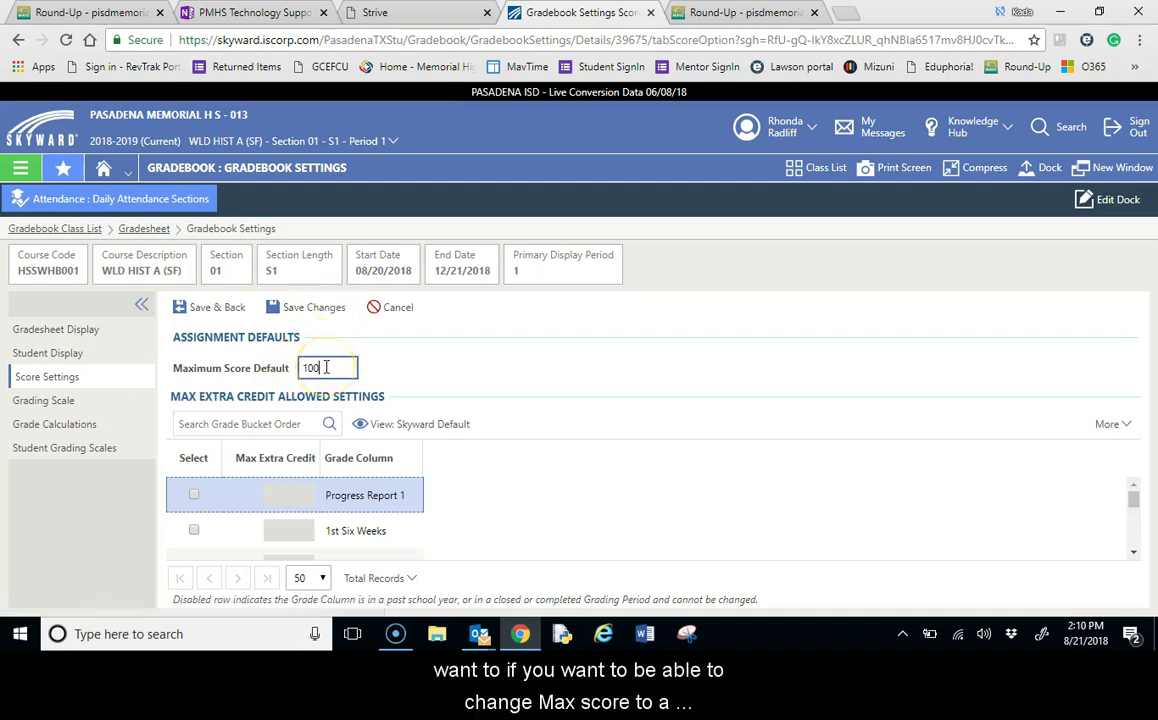
click(320, 309)
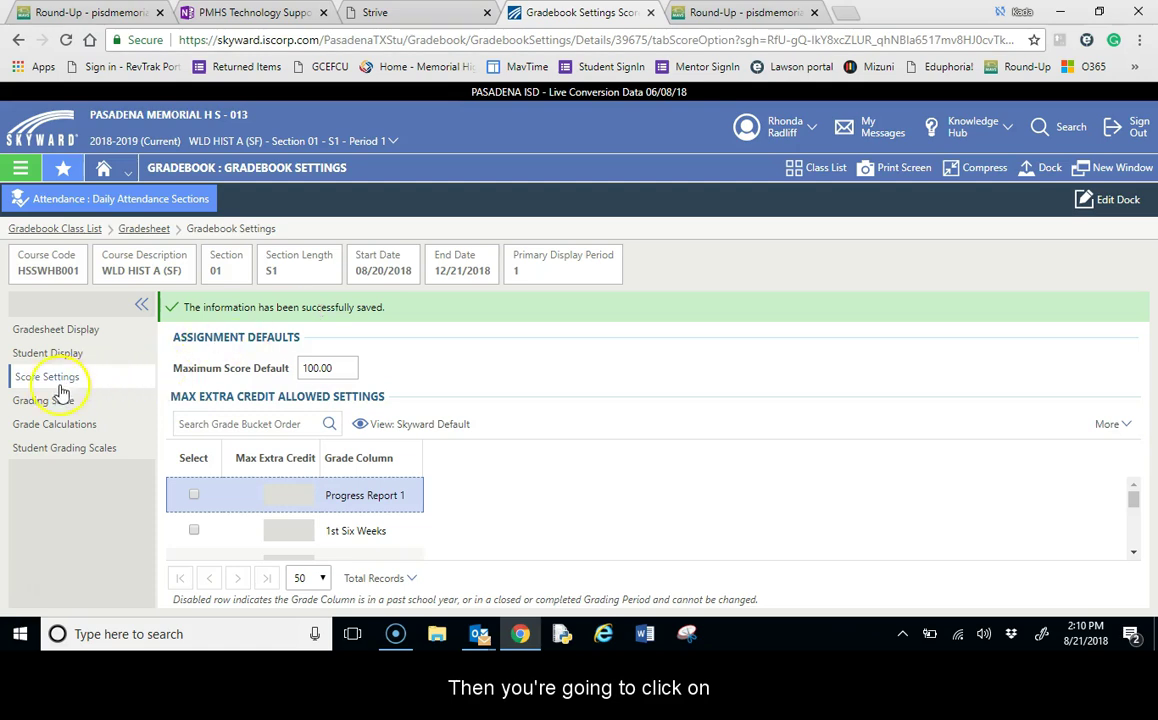
- Open the grade calculation details for PR1 and exclude the Grades category from the weighting
click(57, 425)
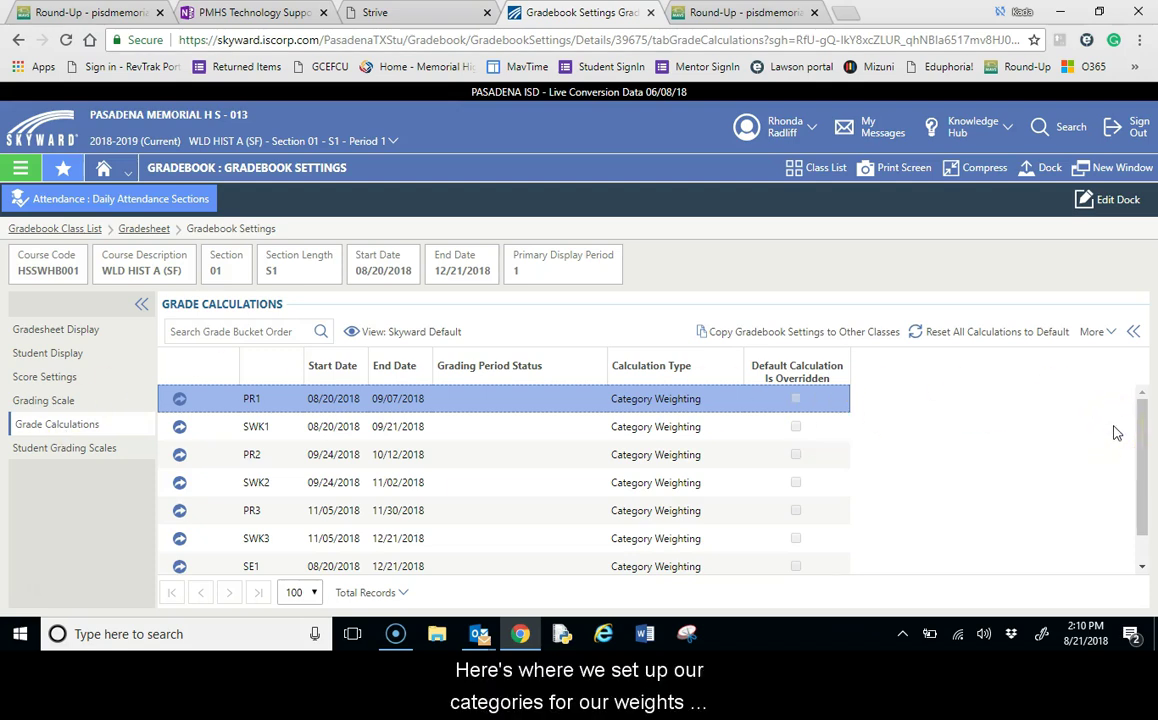
click(1135, 337)
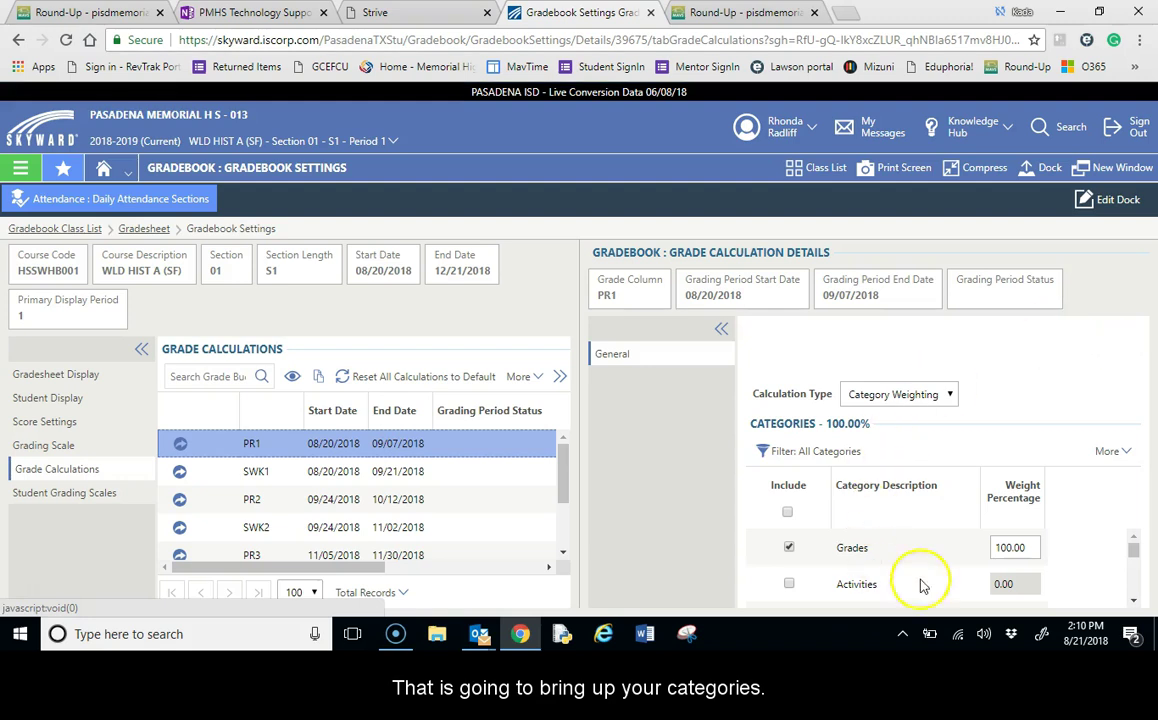
click(721, 329)
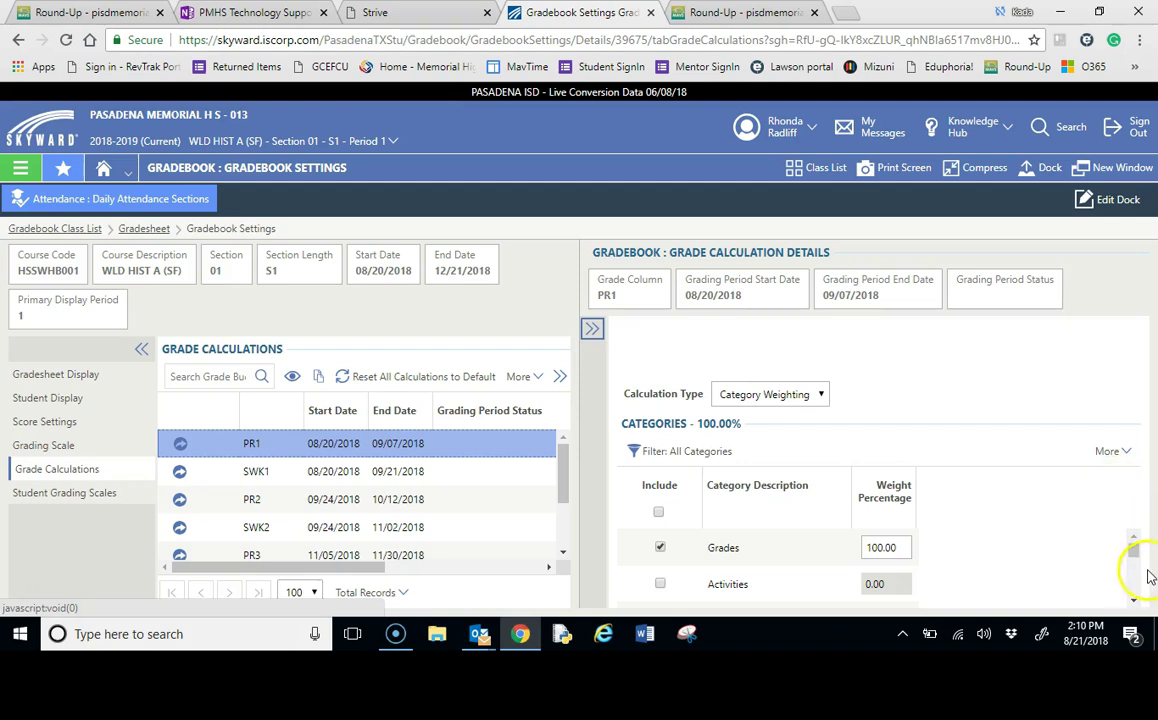
click(1135, 603)
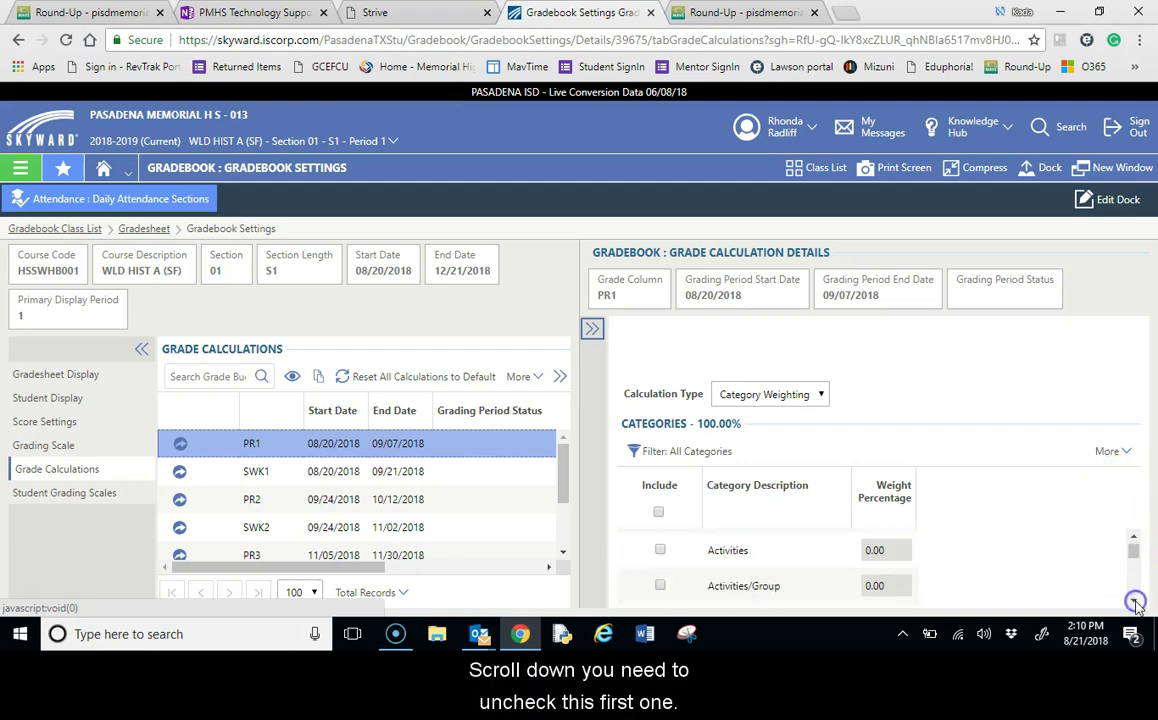
click(1134, 538)
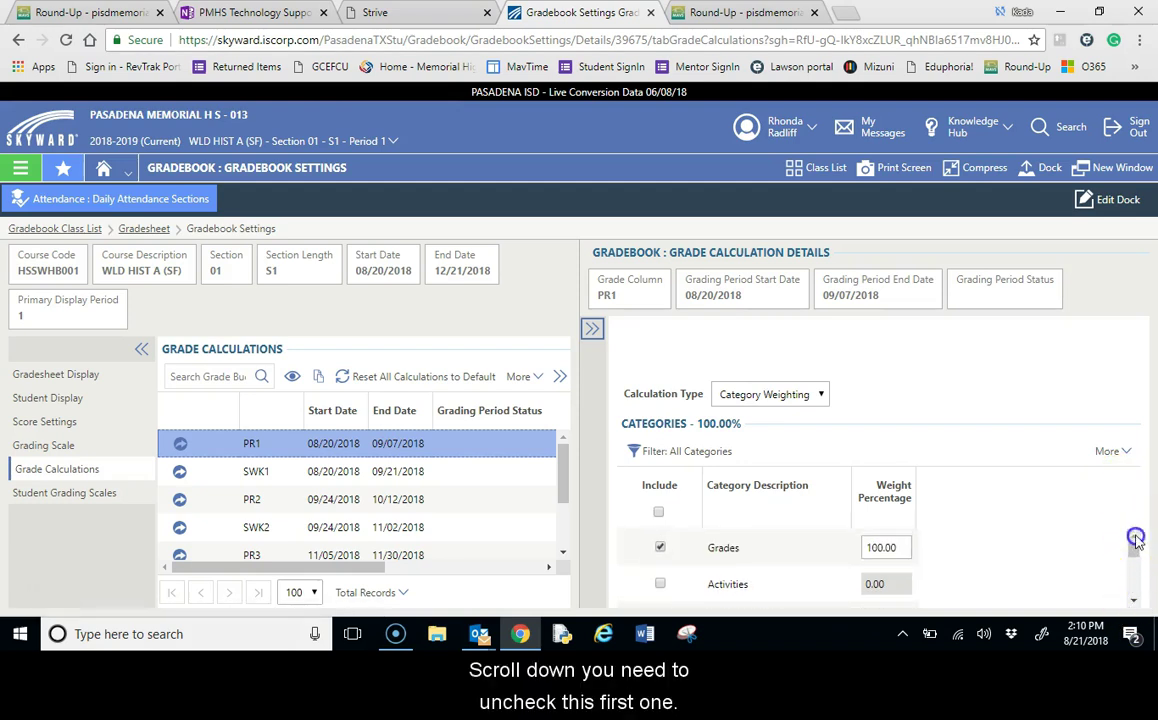
click(660, 547)
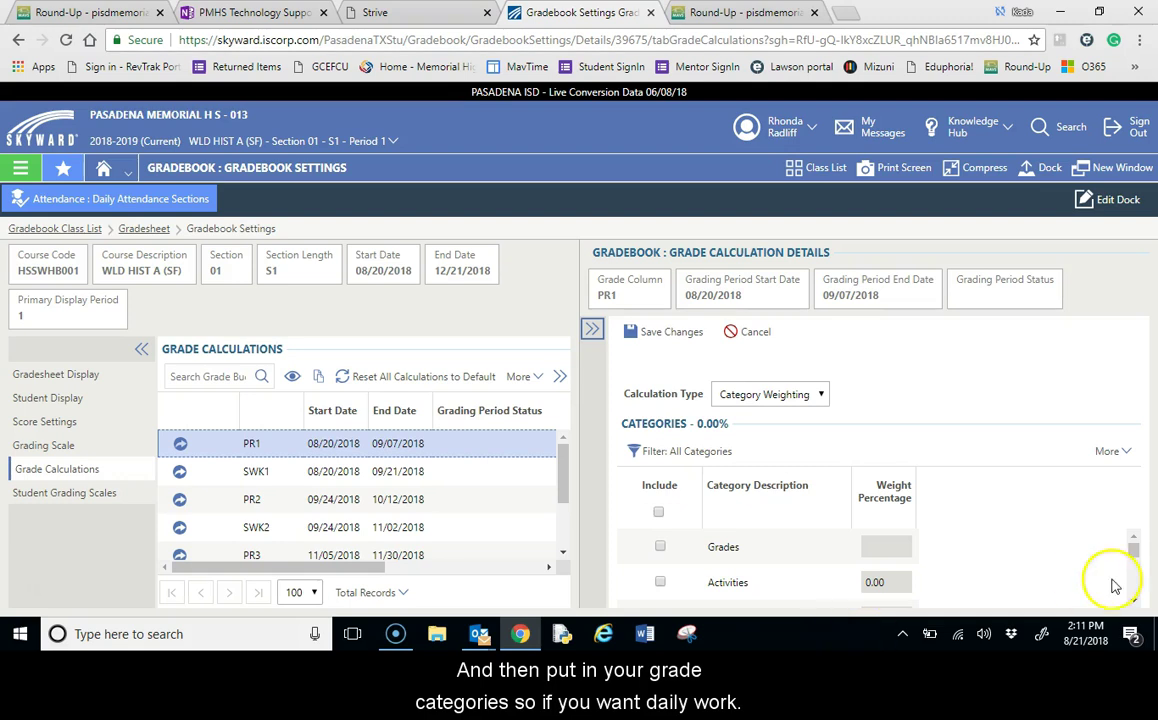
- Include the Homework category in the PR1 category weighting
click(1135, 601)
click(1135, 601)
click(1135, 601)
click(1135, 601)
click(1135, 601)
click(1135, 601)
click(1135, 601)
click(1135, 601)
click(1135, 601)
click(1135, 601)
click(1135, 601)
click(1135, 601)
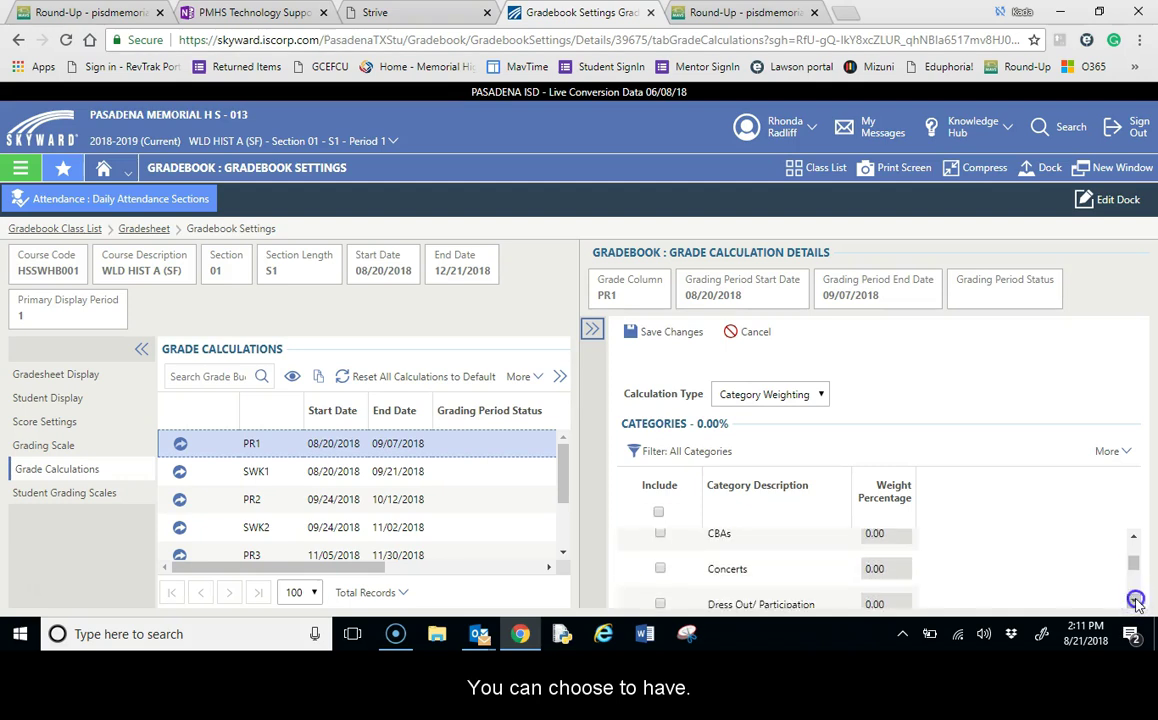
click(1135, 601)
click(1135, 601)
click(1135, 601)
click(1135, 601)
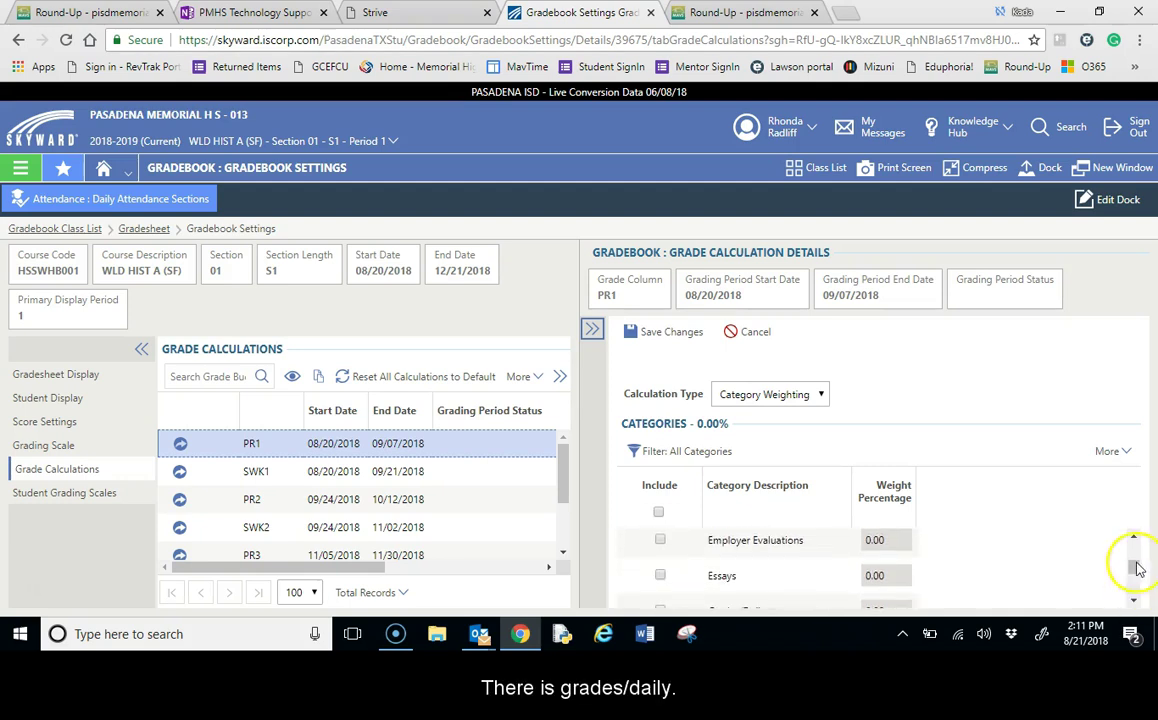
click(1135, 601)
click(1135, 601)
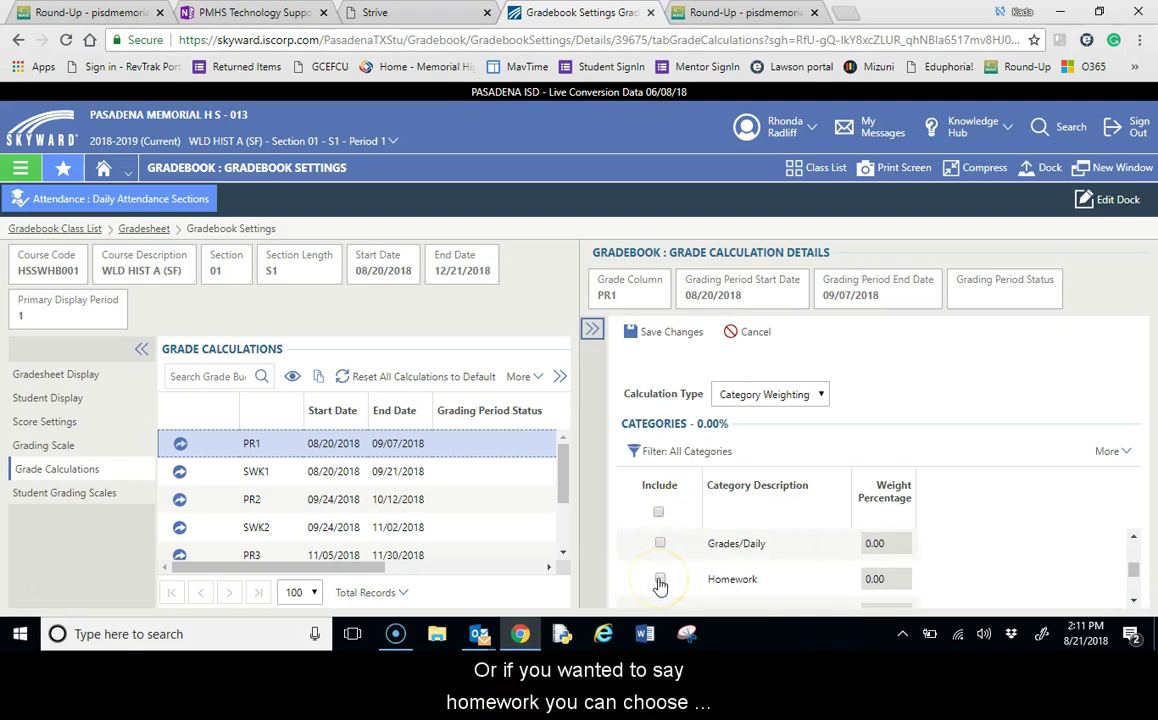
click(661, 545)
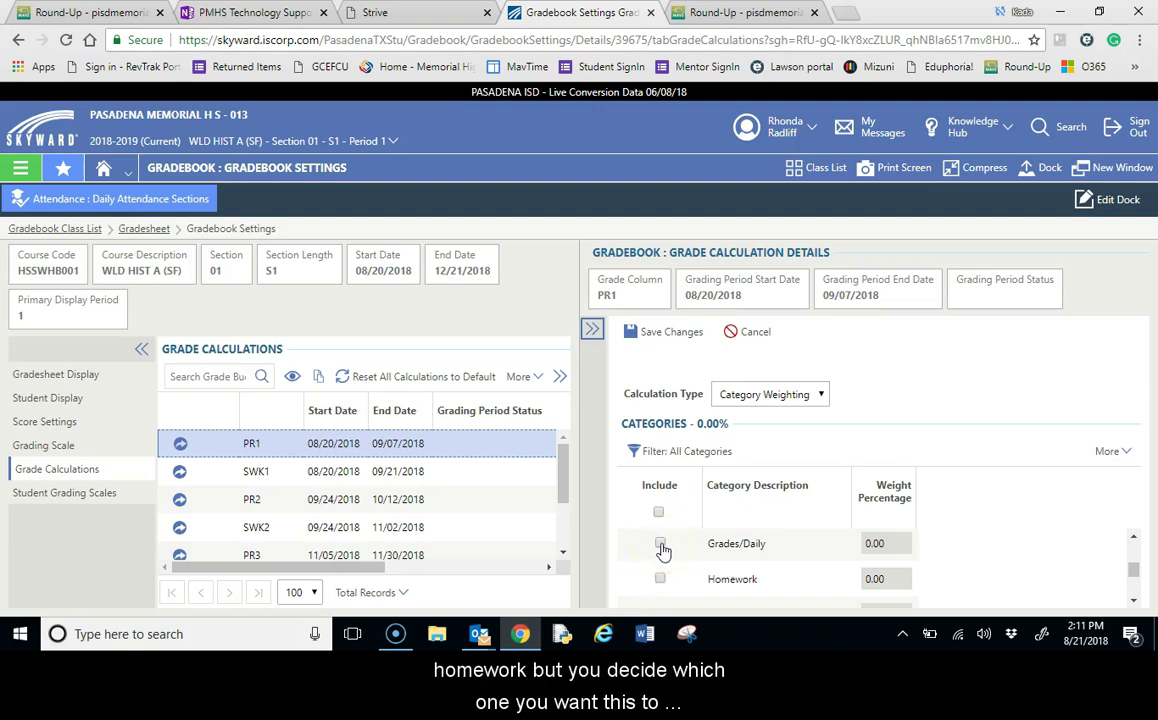
click(660, 578)
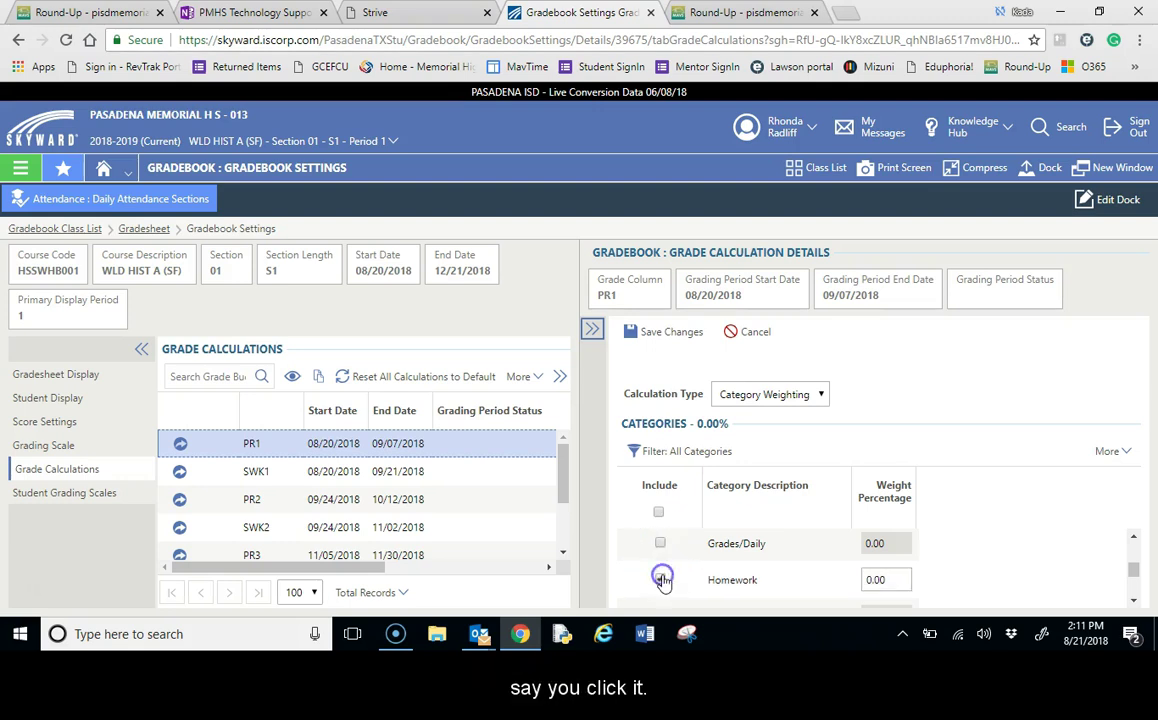
- Set the Homework weight to 20 and include the Quizzes category in the PR1 weighting at 30
click(890, 579)
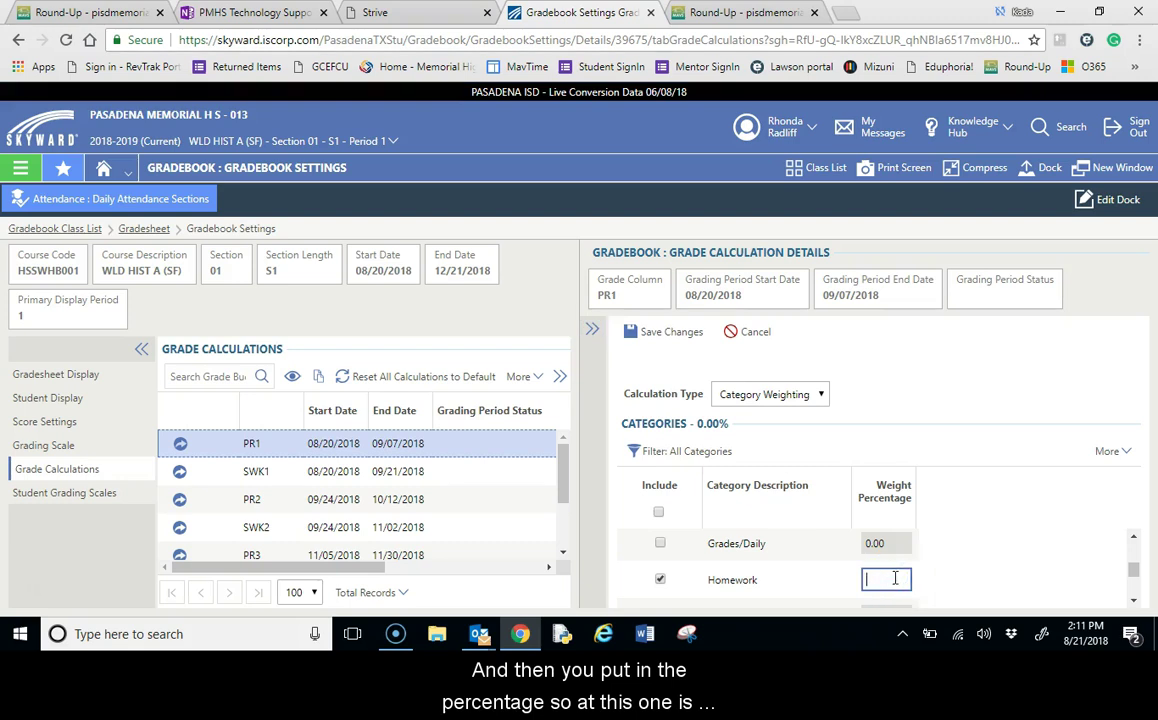
text(20)
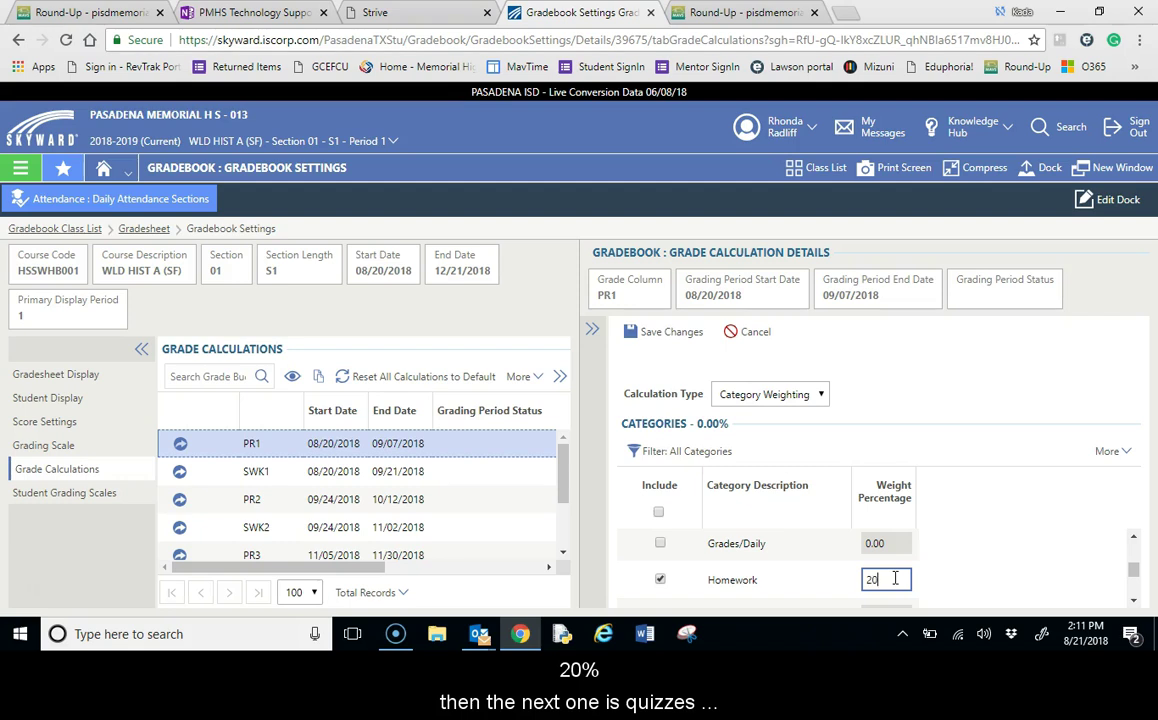
click(1134, 601)
click(1134, 601)
click(1134, 601)
click(1134, 601)
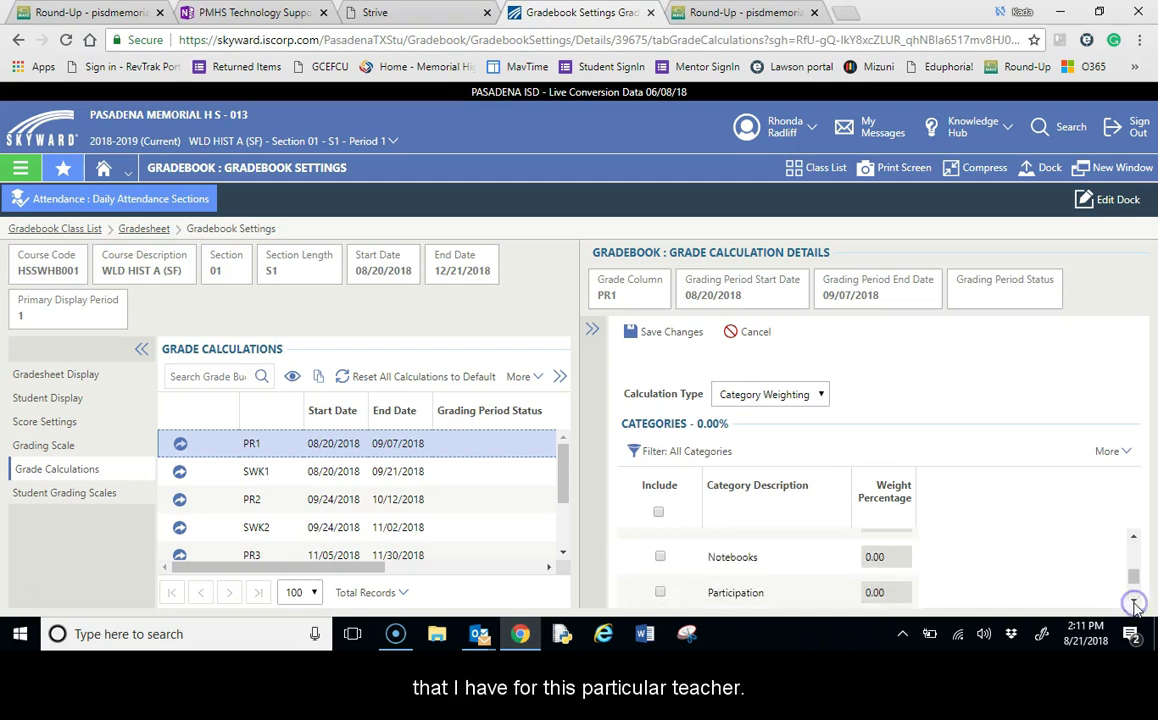
click(1134, 601)
click(1134, 601)
click(1134, 601)
click(1134, 601)
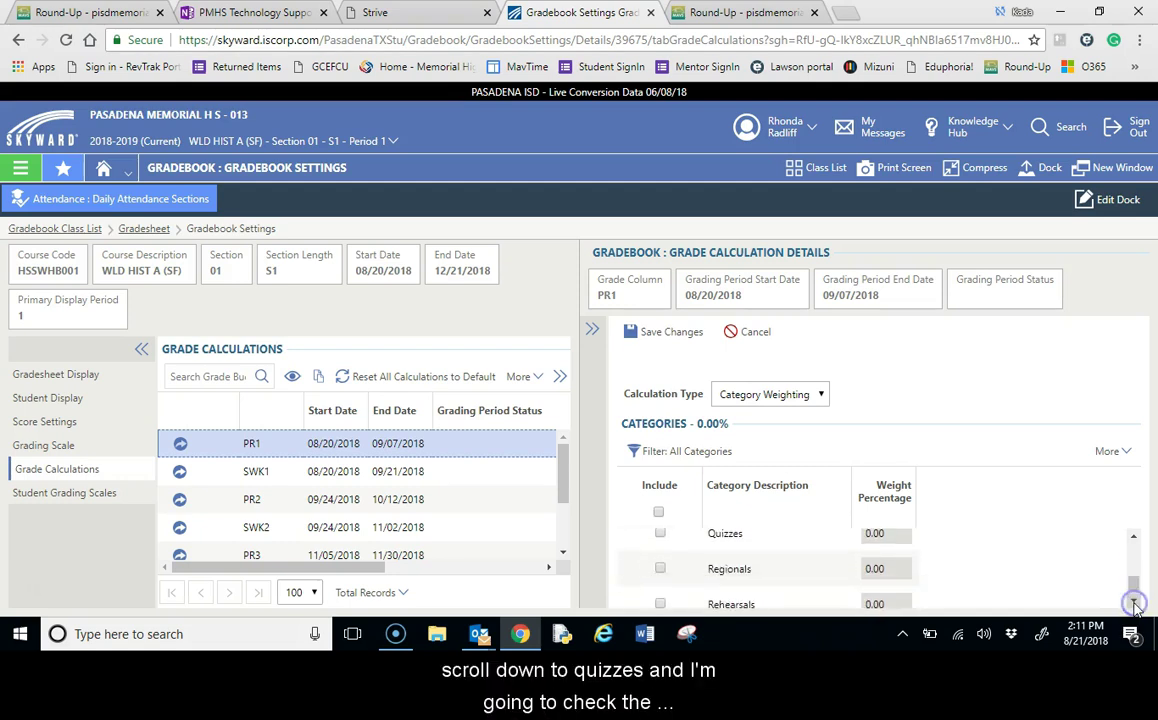
click(661, 535)
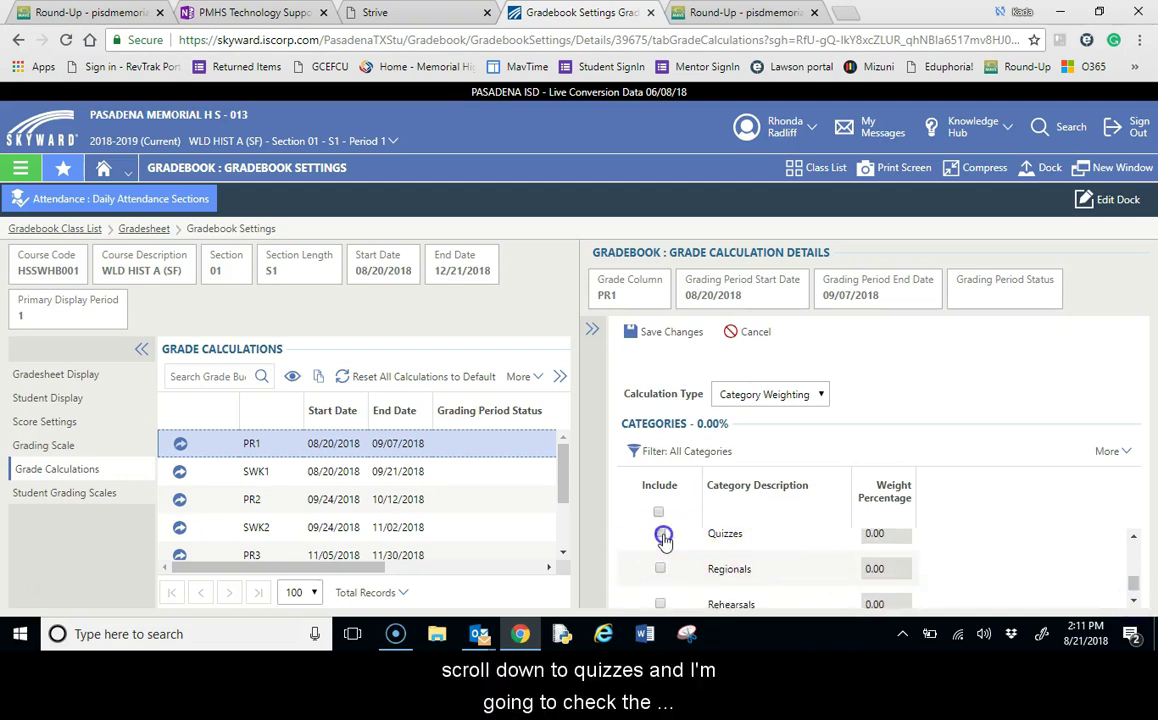
click(903, 547)
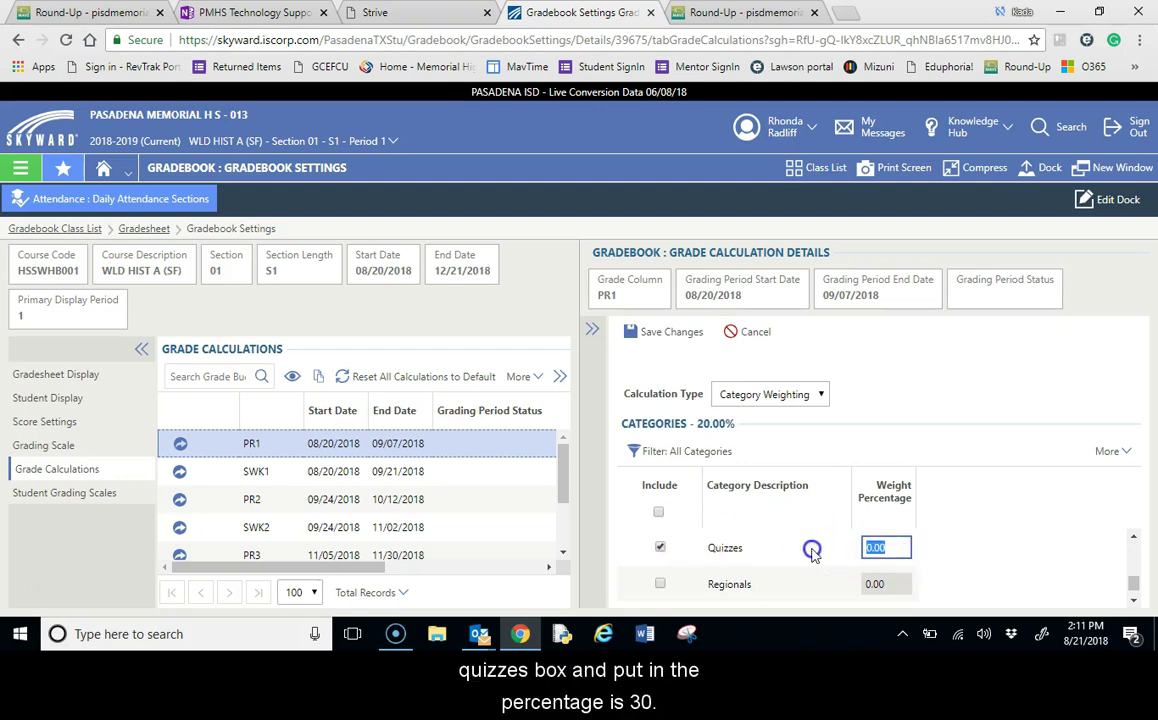
text(30)
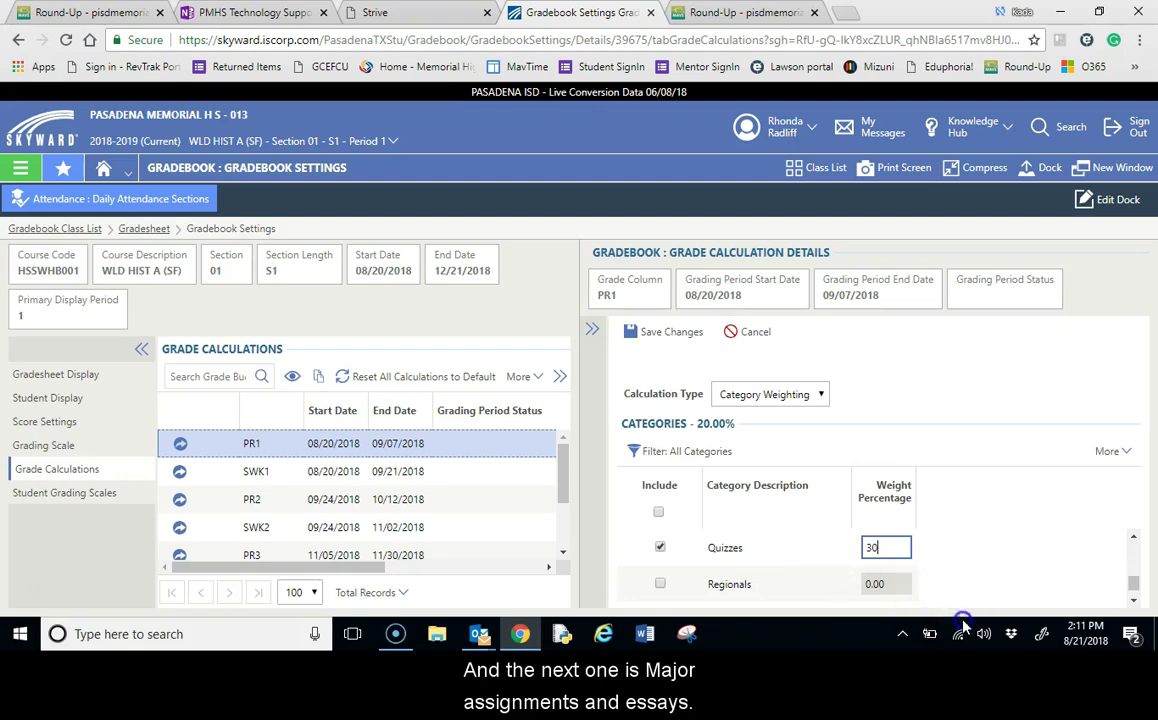
- Look through the PR1 category list for categories matching the teacher's remaining weights, such as major assignments and essays
click(1131, 575)
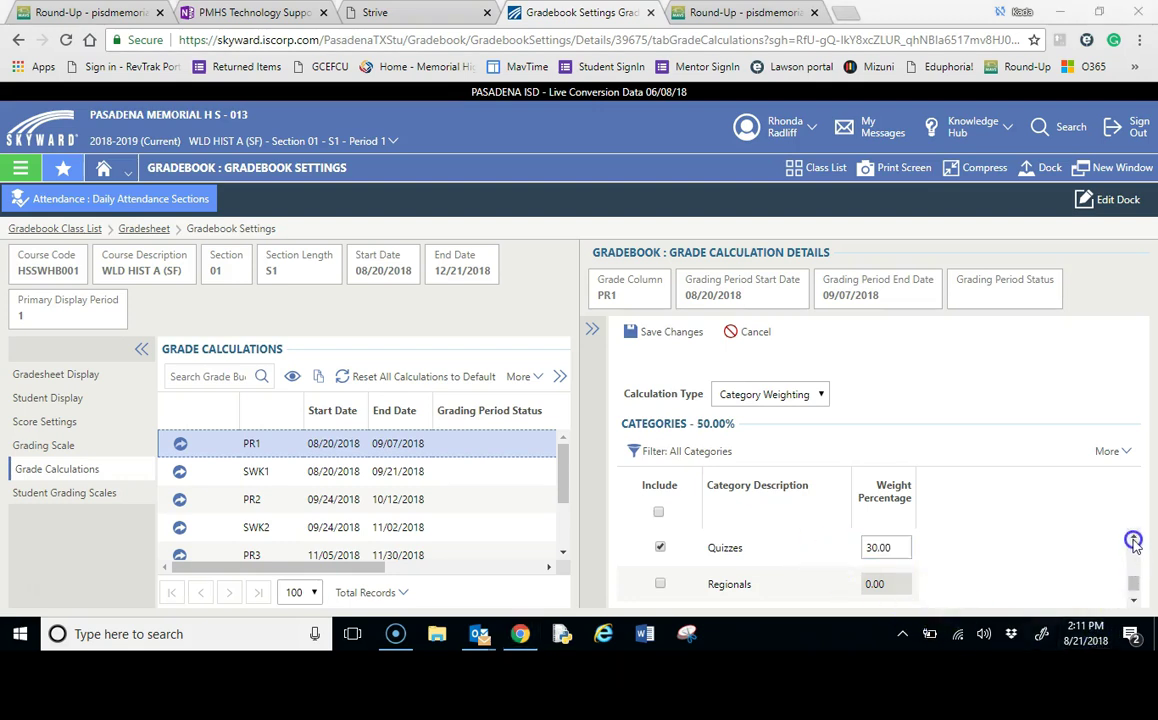
scroll(1133, 540, up, 5)
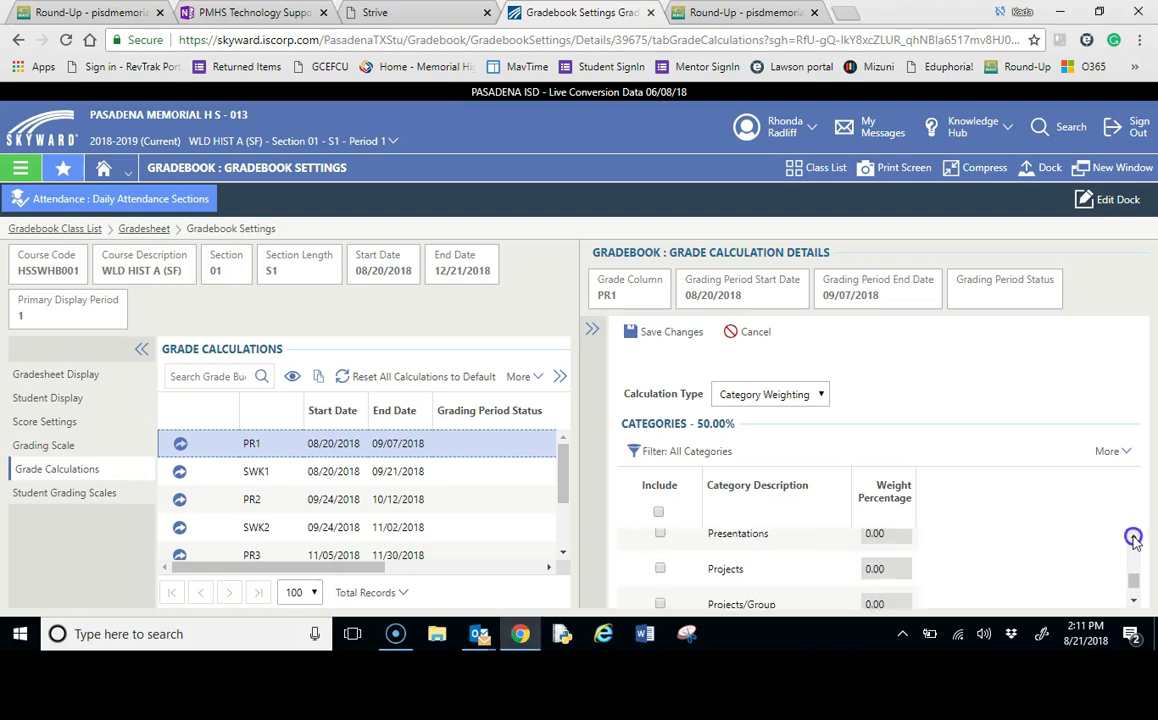
scroll(1133, 540, up, 5)
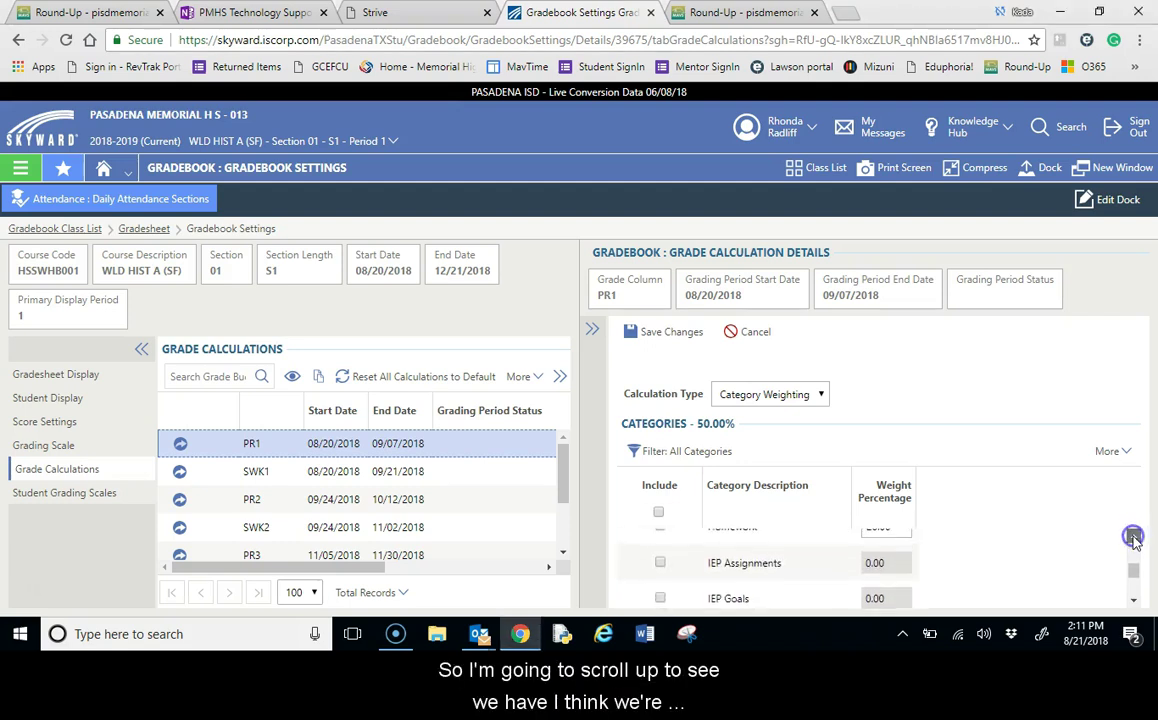
scroll(1133, 540, up, 3)
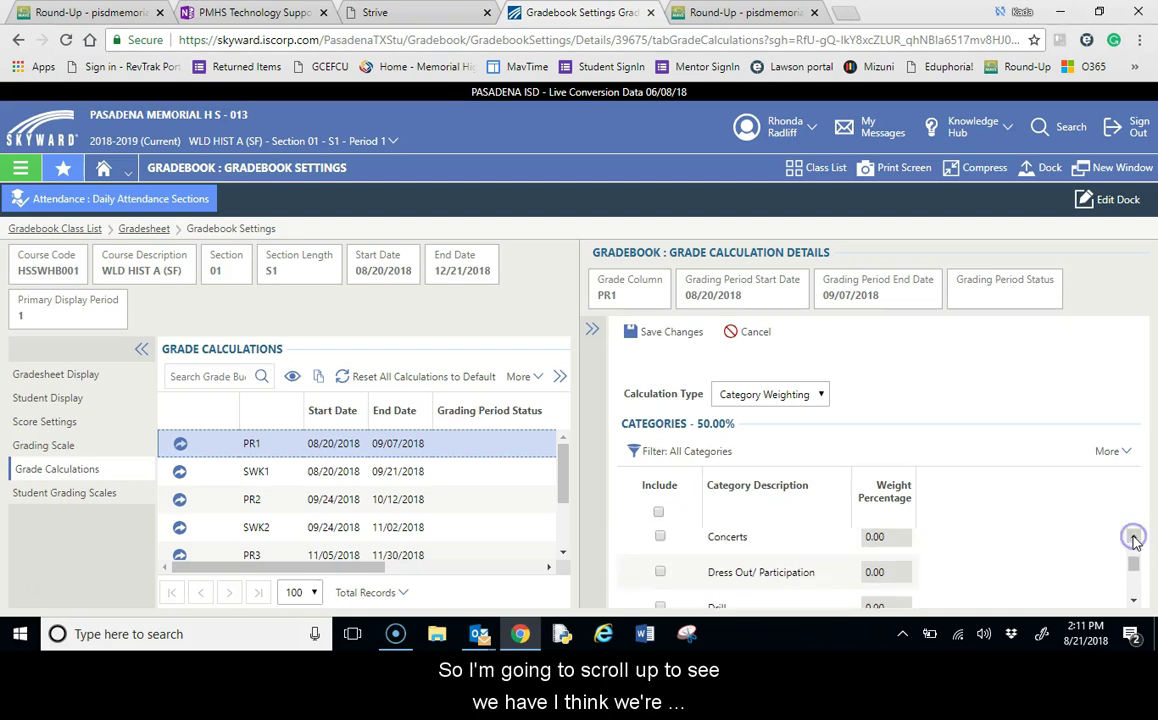
drag(1137, 572, 1135, 550)
click(1134, 601)
click(1134, 604)
click(1134, 604)
click(1134, 604)
click(1134, 604)
click(1134, 604)
click(1134, 604)
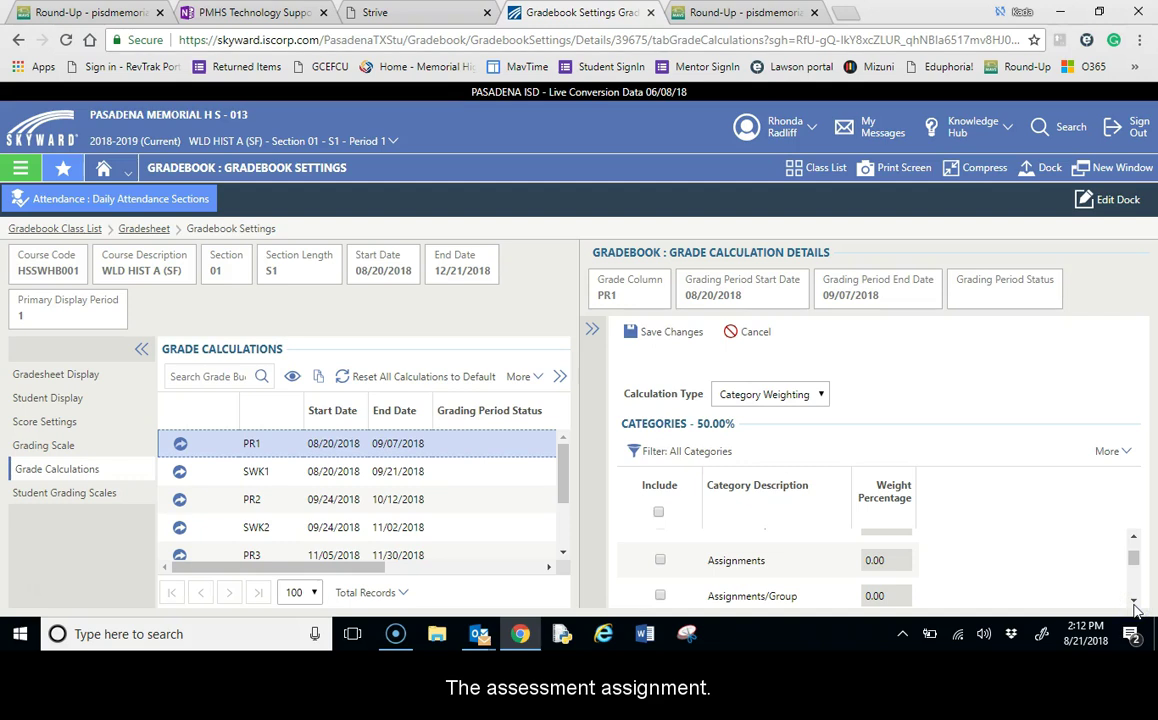
click(1134, 604)
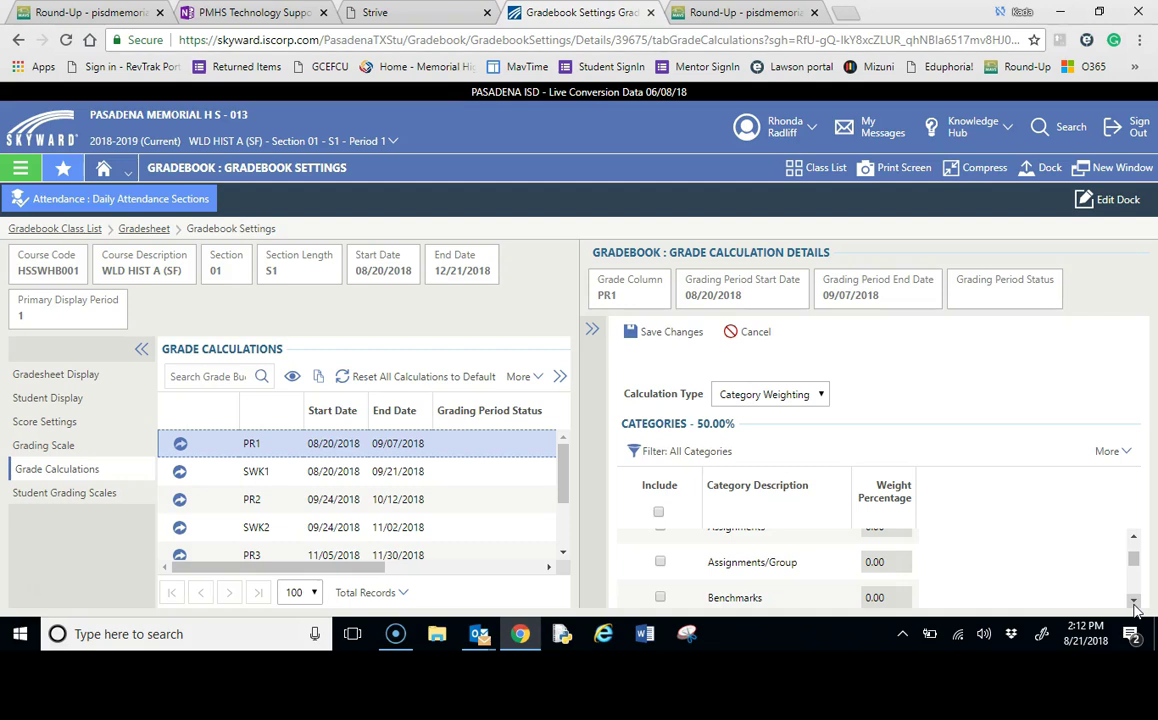
click(1134, 602)
click(1134, 602)
click(1134, 602)
click(1134, 602)
click(1134, 603)
click(1134, 603)
click(1134, 603)
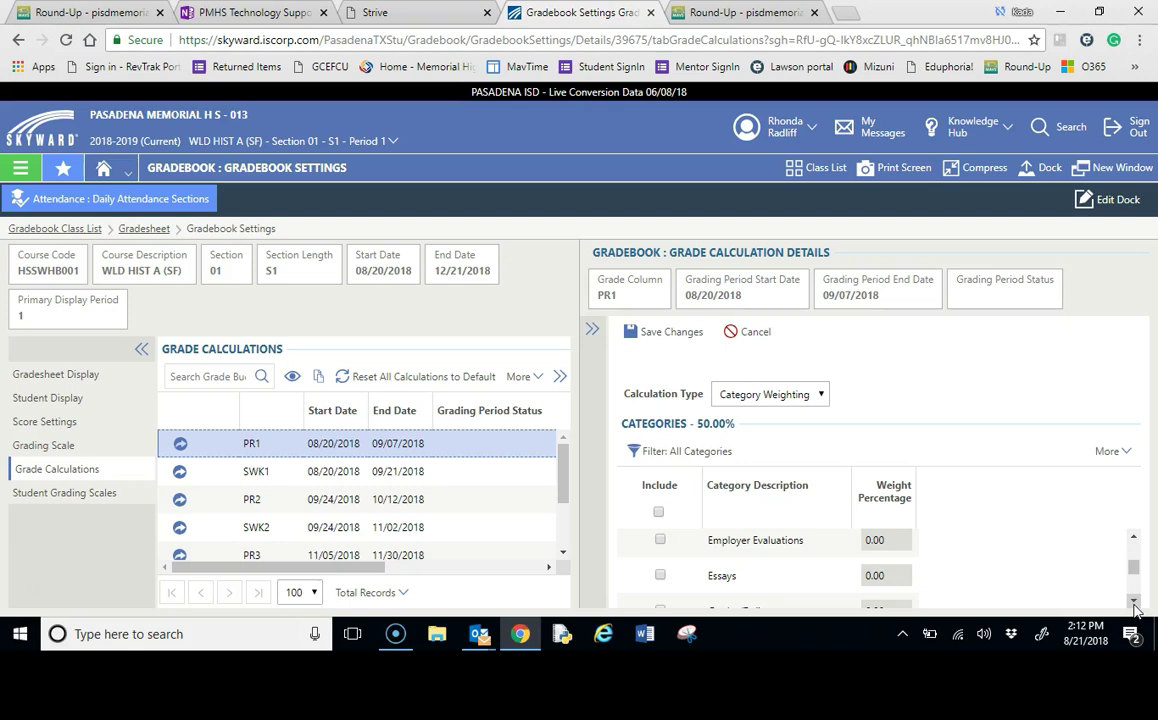
- Include the CBAs category in the PR1 weighting and set its weight percentage to 14
click(1134, 538)
click(1134, 538)
click(1134, 538)
click(1134, 538)
click(1134, 538)
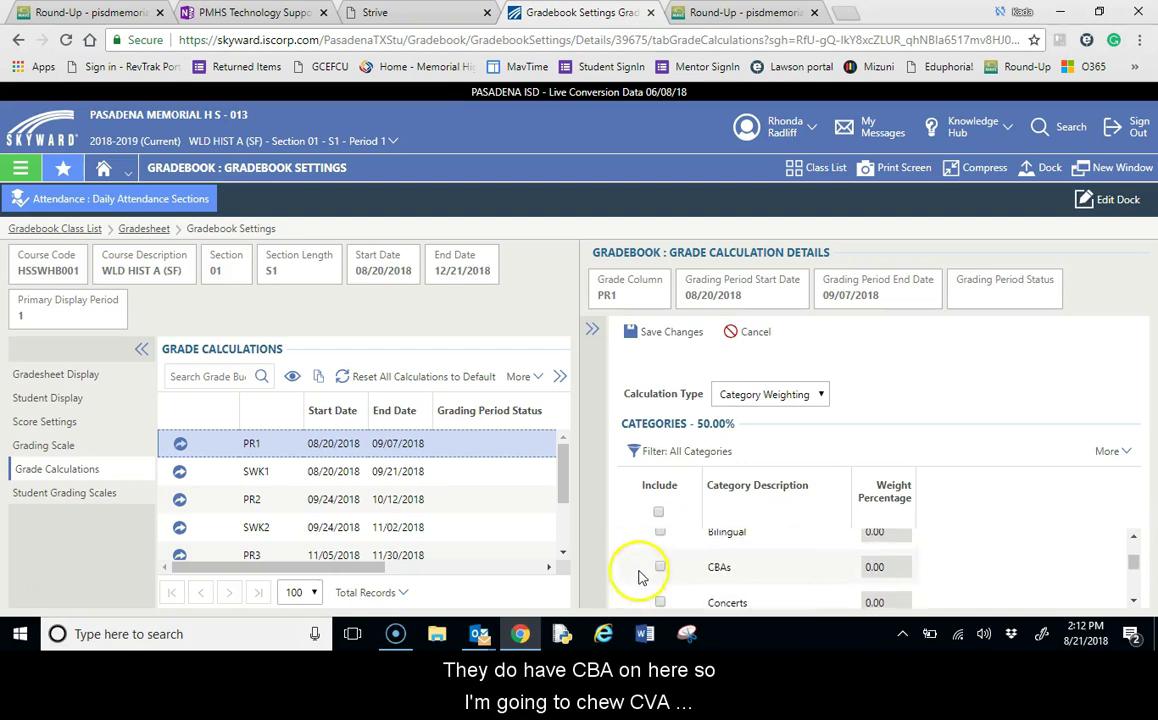
click(660, 568)
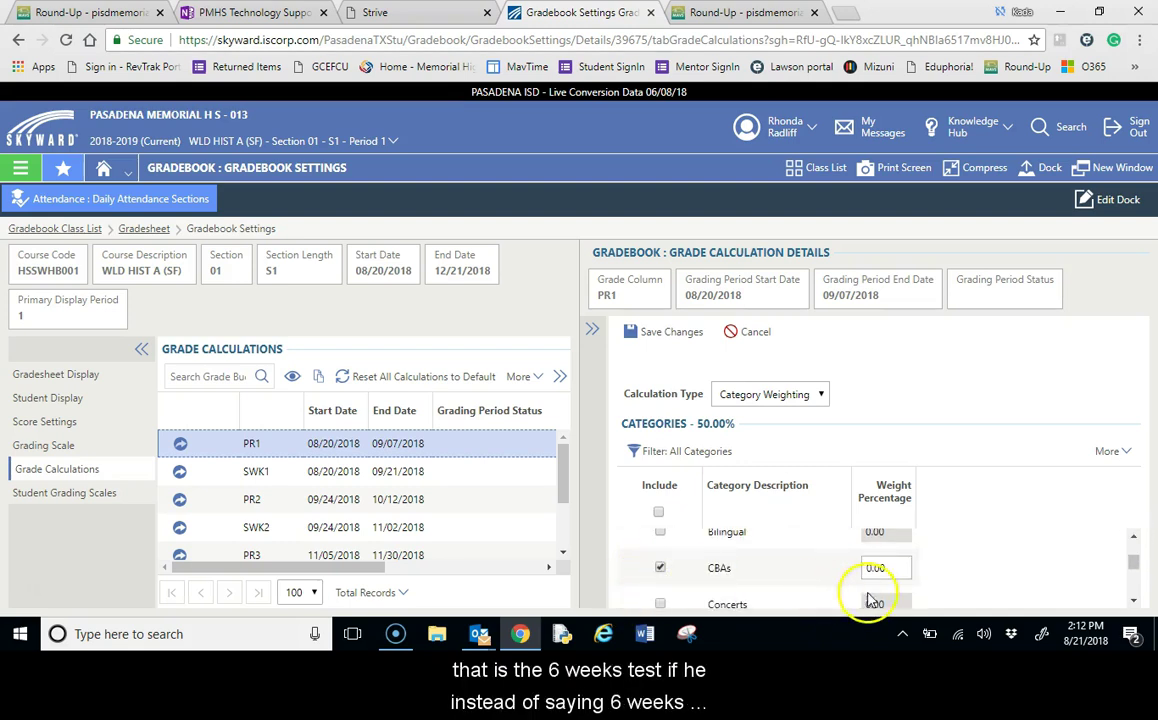
click(863, 568)
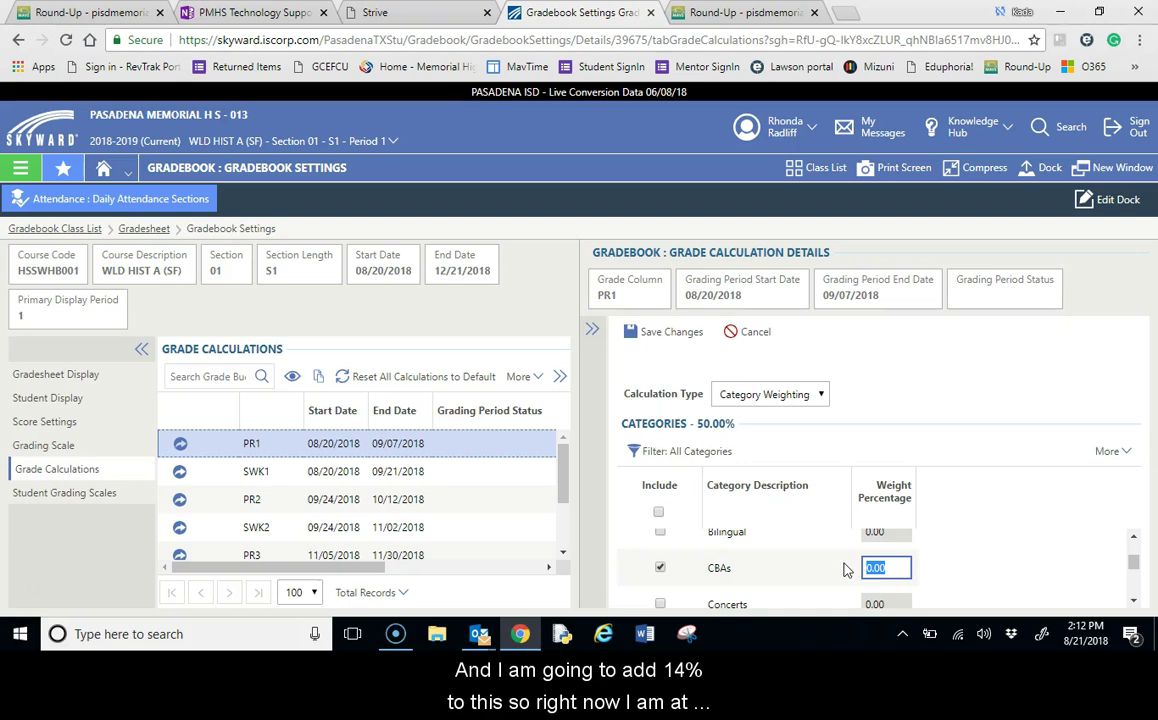
click(940, 472)
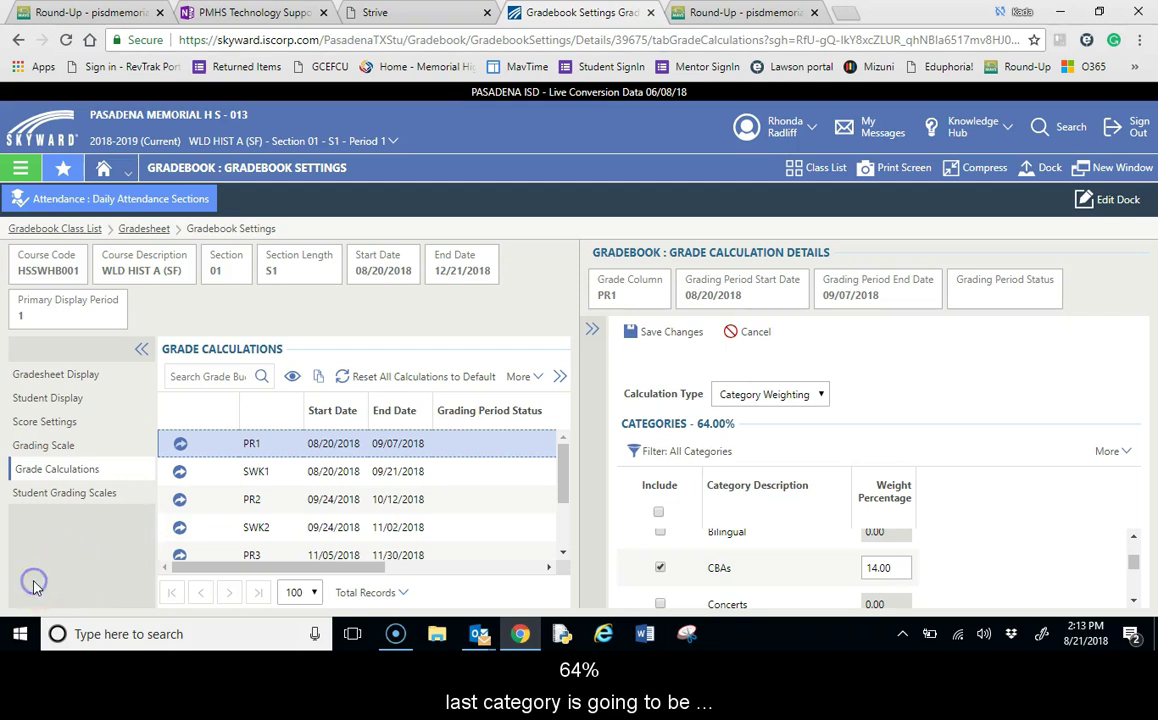
- Include the Assessments/Summative category at a weight of 36 and save the PR1 grade calculation
click(1134, 537)
click(1134, 537)
click(1134, 537)
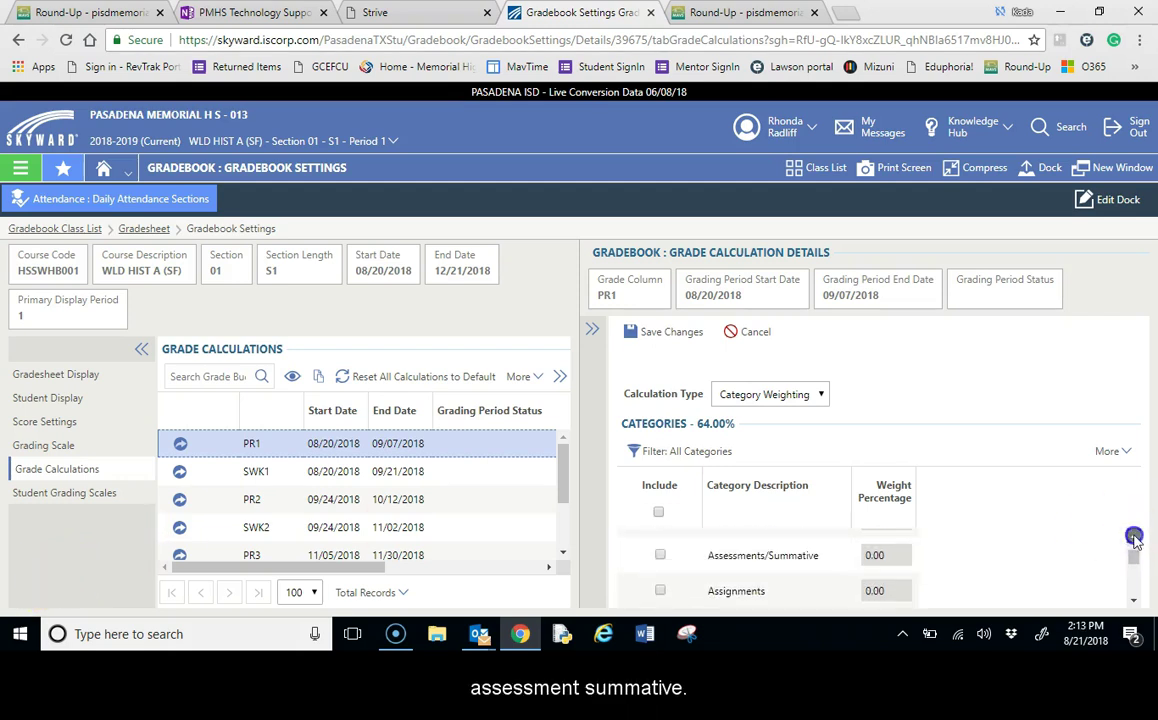
click(660, 558)
click(880, 559)
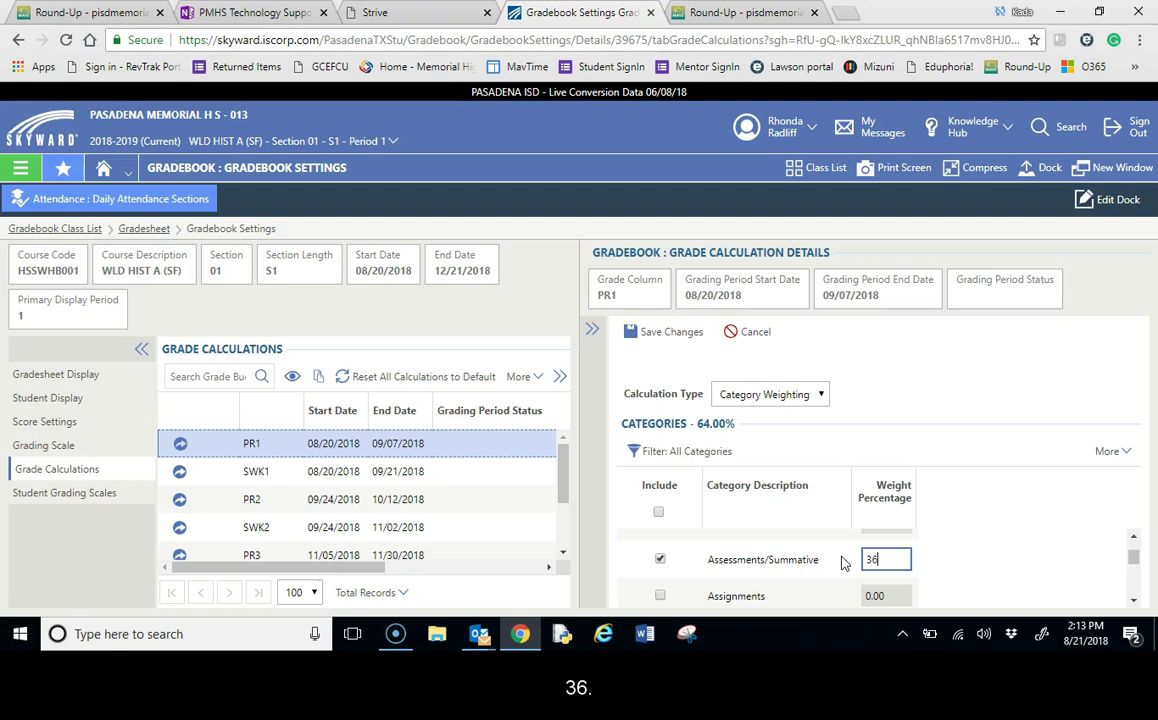
drag(1014, 544, 959, 460)
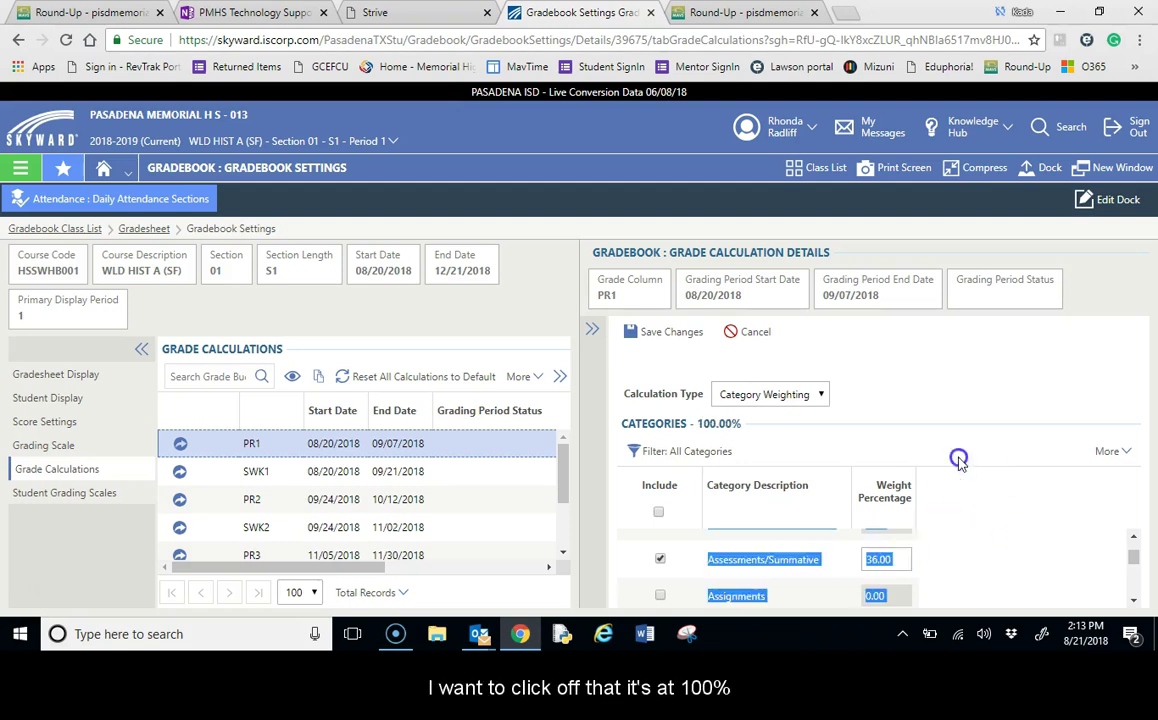
click(958, 460)
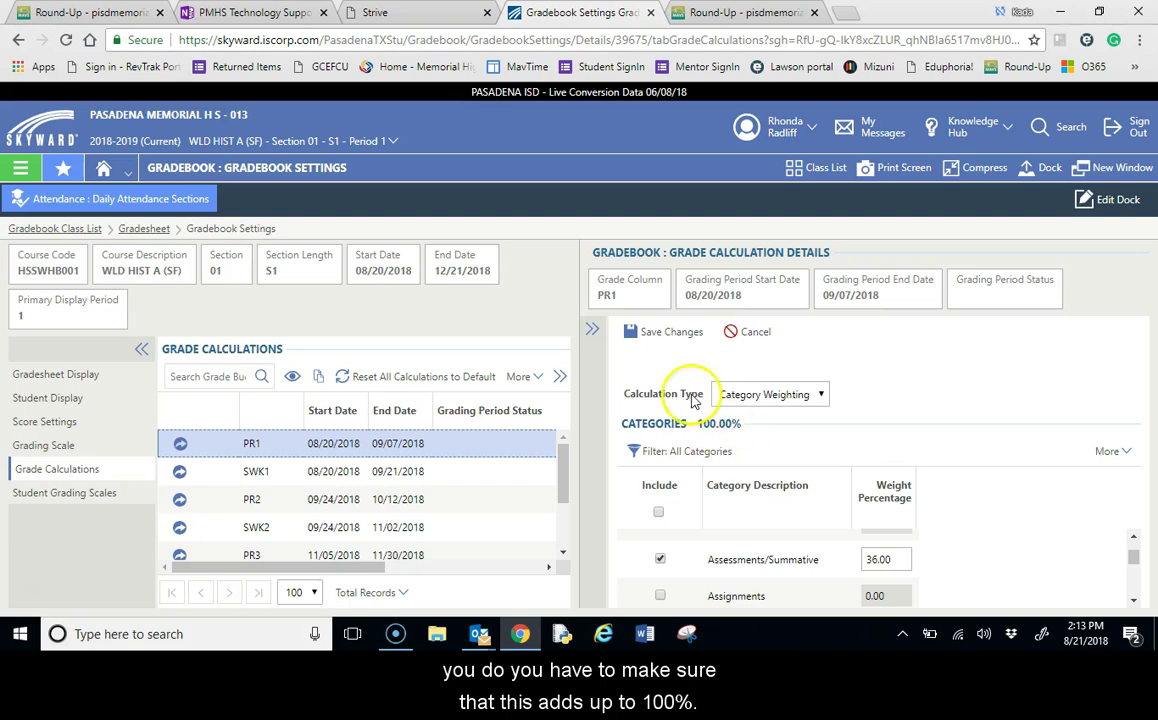
click(672, 333)
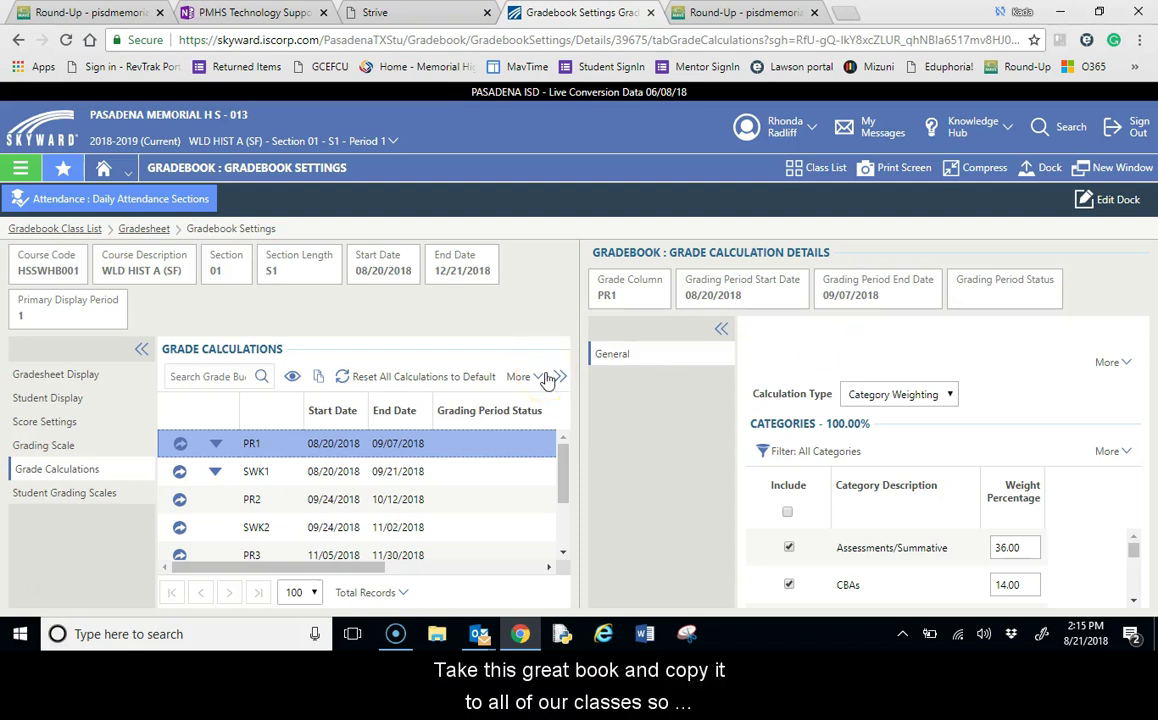
- Expand the grade calculations list to full width and collapse it back beside the PR1 details
click(640, 356)
click(560, 377)
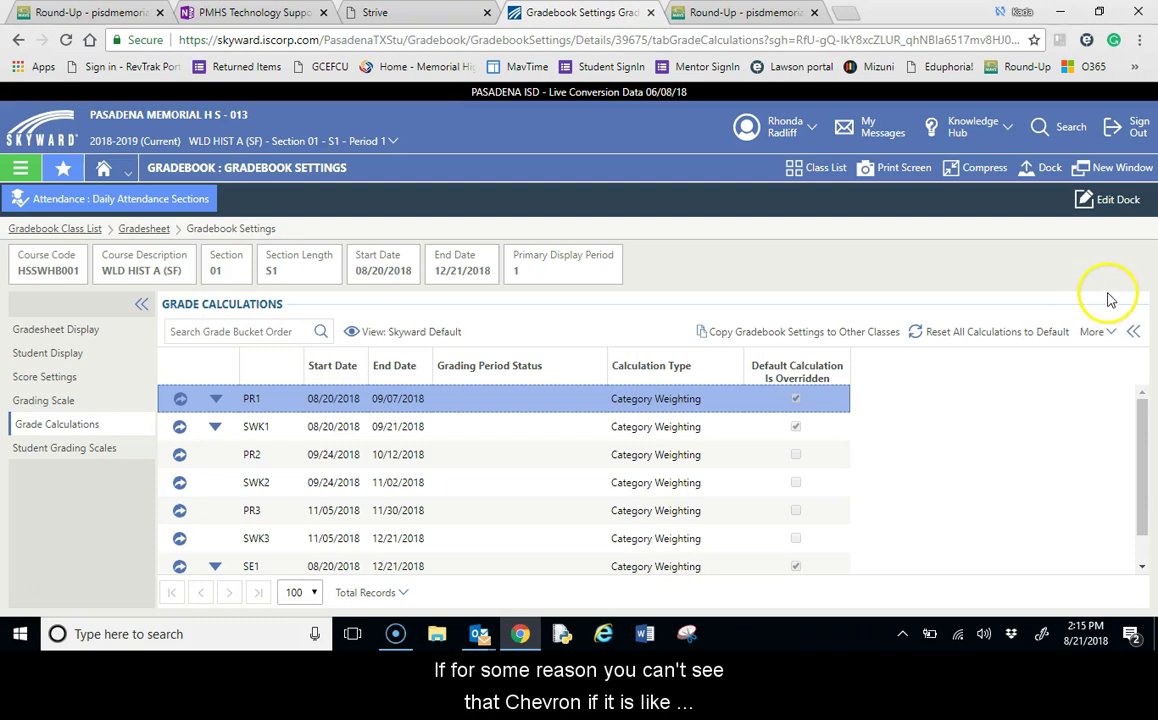
click(1134, 333)
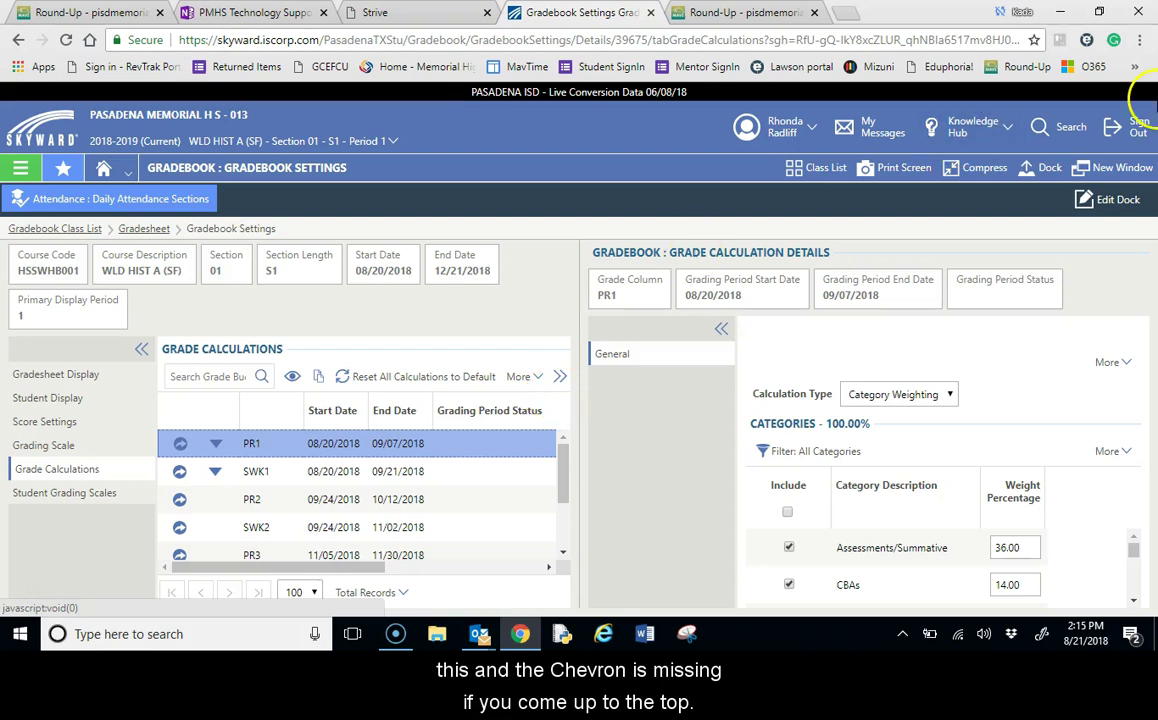
- Reduce the browser zoom to 80% and expand the grade calculations list to full width
click(1143, 40)
click(1033, 201)
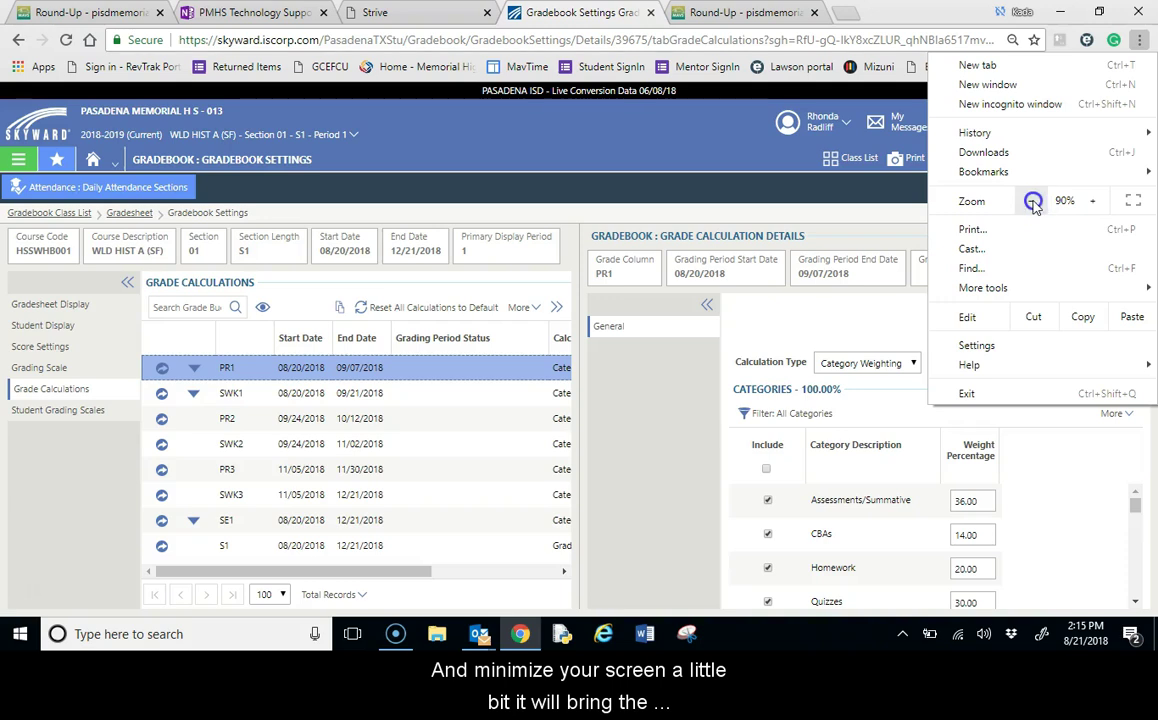
click(1031, 201)
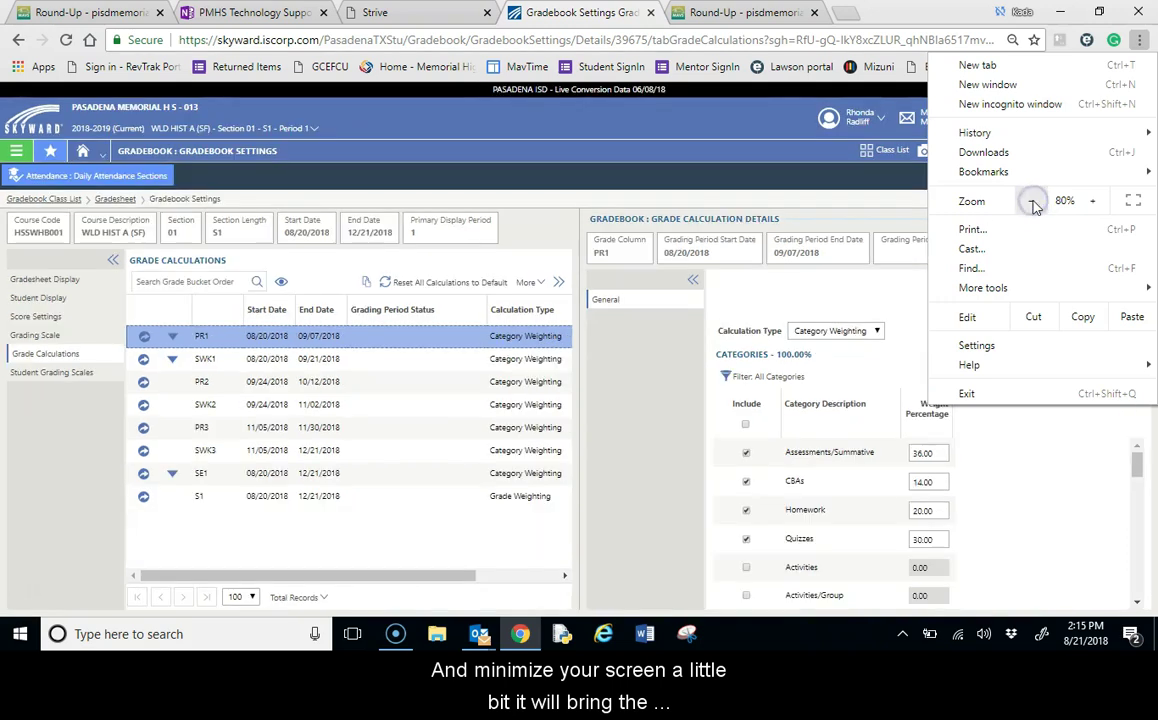
click(560, 286)
click(558, 283)
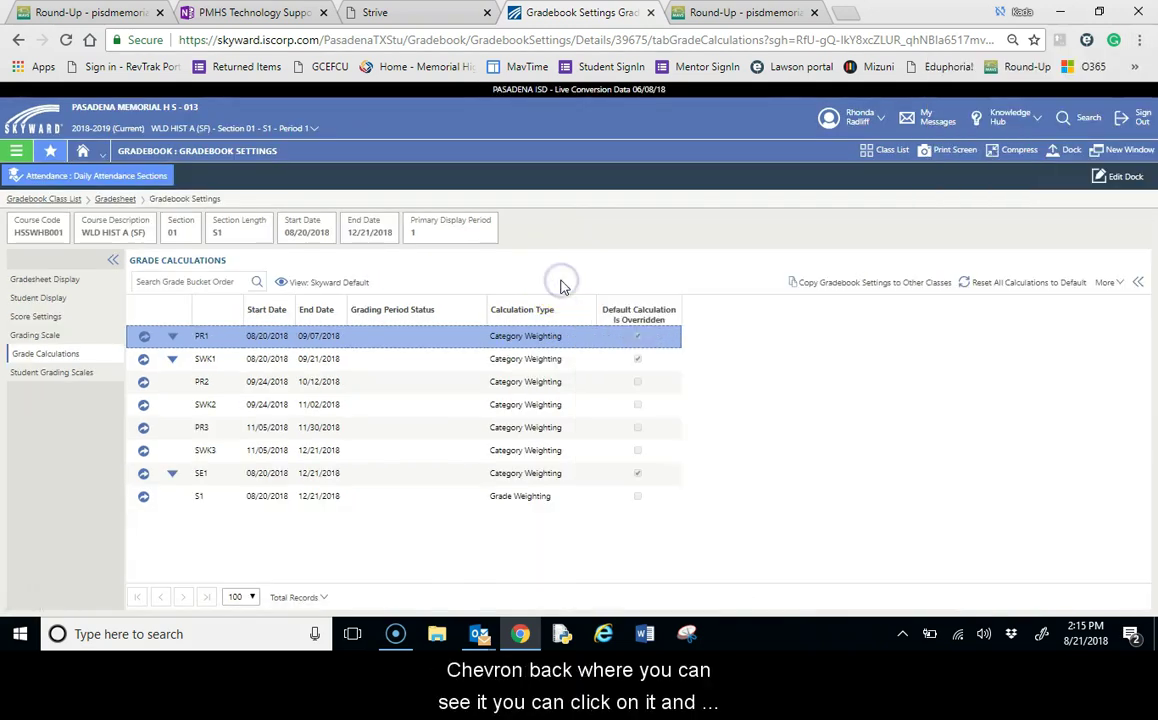
- Restore the browser zoom to 100%
click(1138, 40)
click(1092, 203)
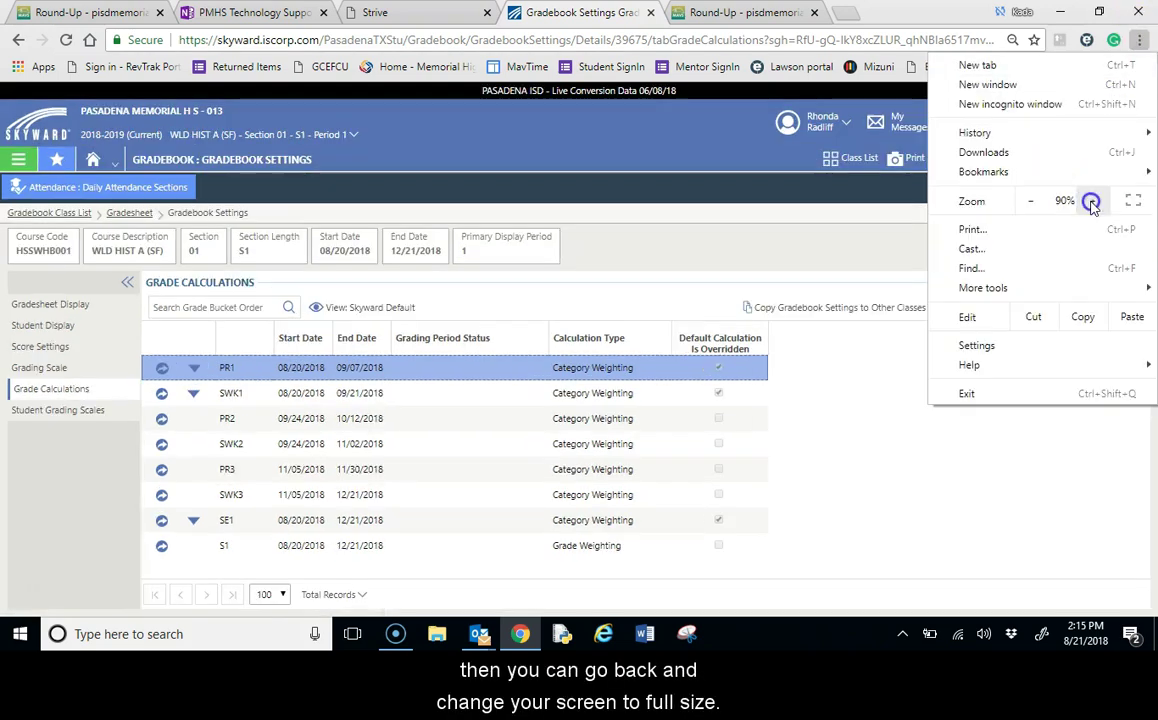
click(1092, 203)
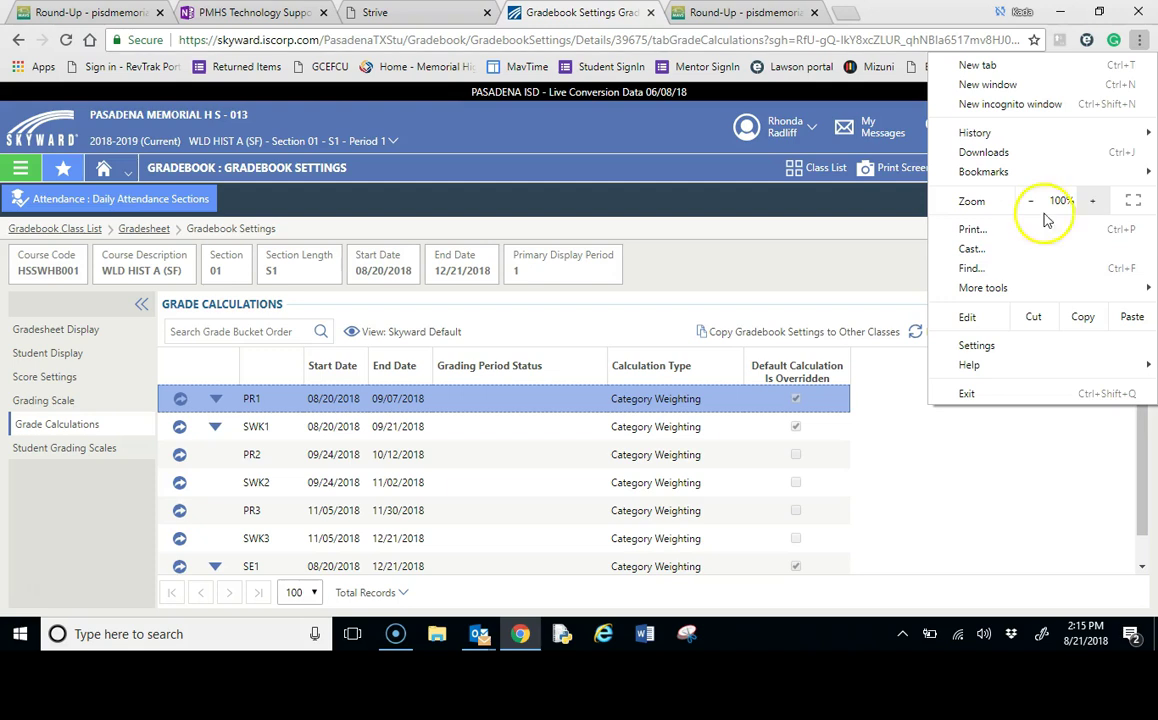
click(890, 373)
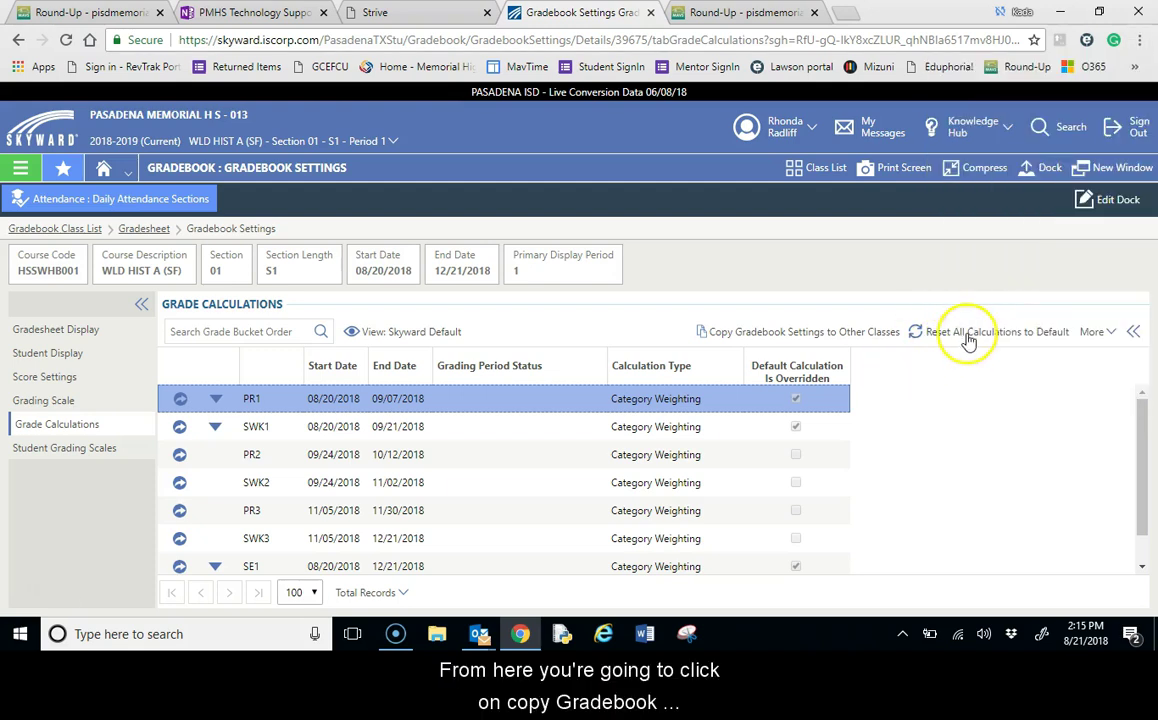
- Start copying the gradebook settings to other classes with the Default copy type and grade calculations included, proceeding to the section selection
click(820, 338)
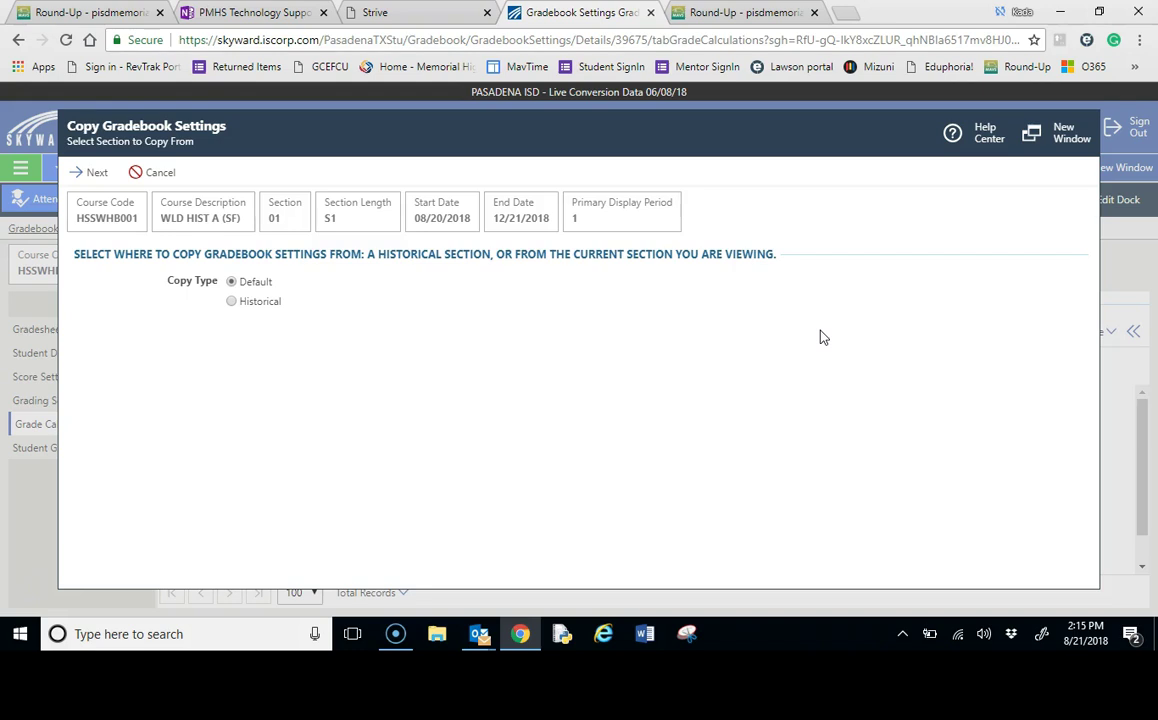
click(95, 174)
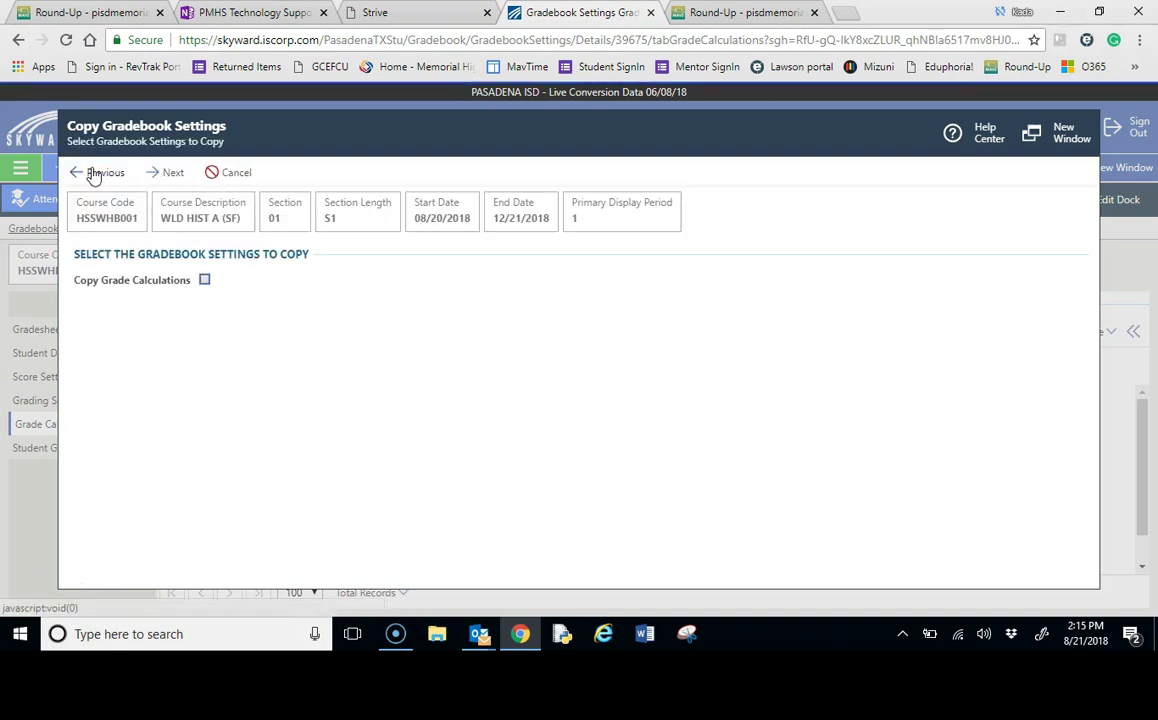
click(204, 281)
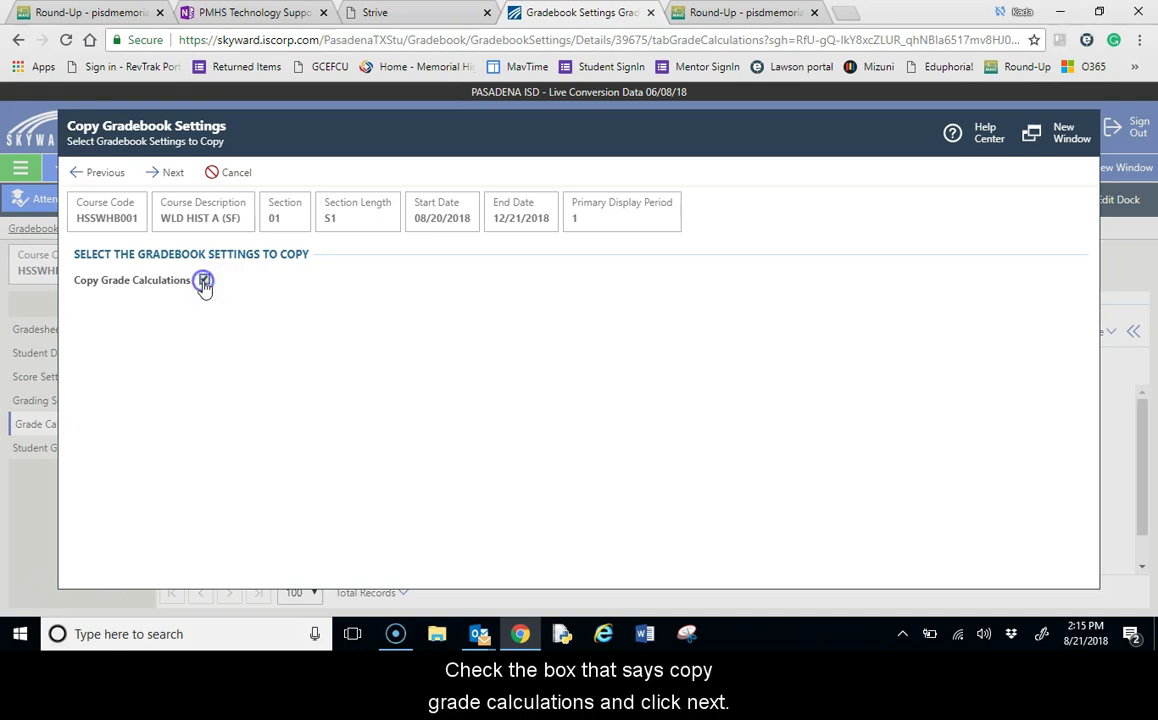
click(170, 174)
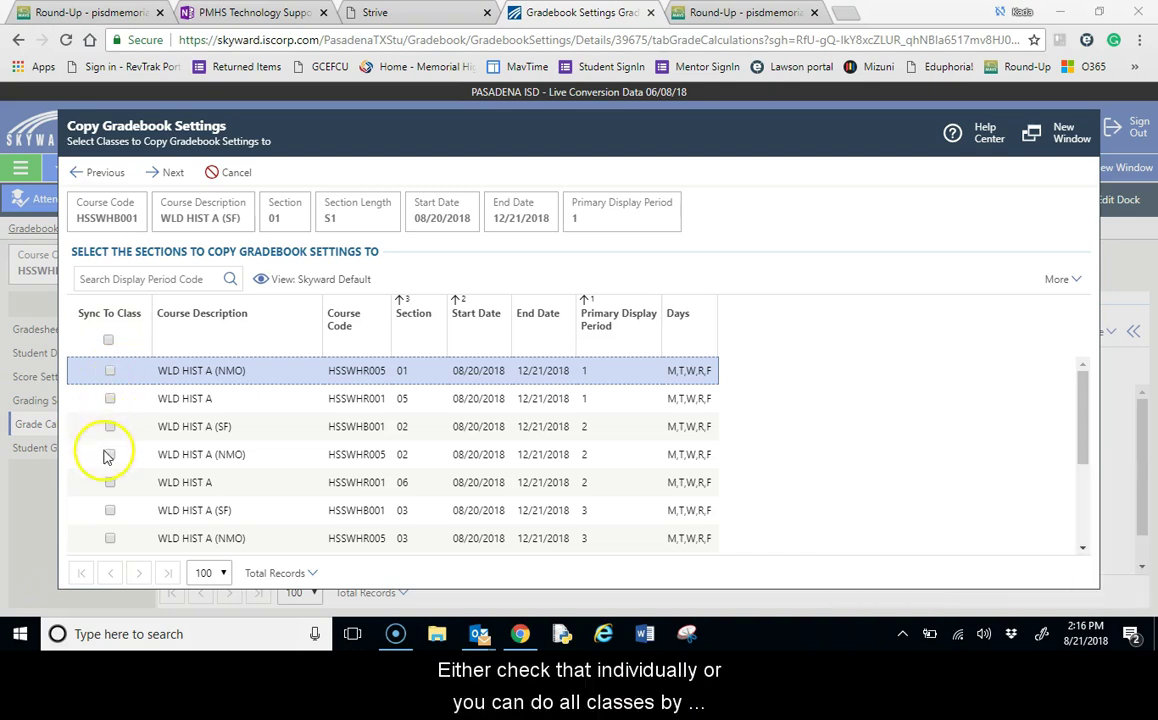
- Select all listed sections to sync the gradebook settings to and proceed to the preview of the copied grade calculations
click(108, 340)
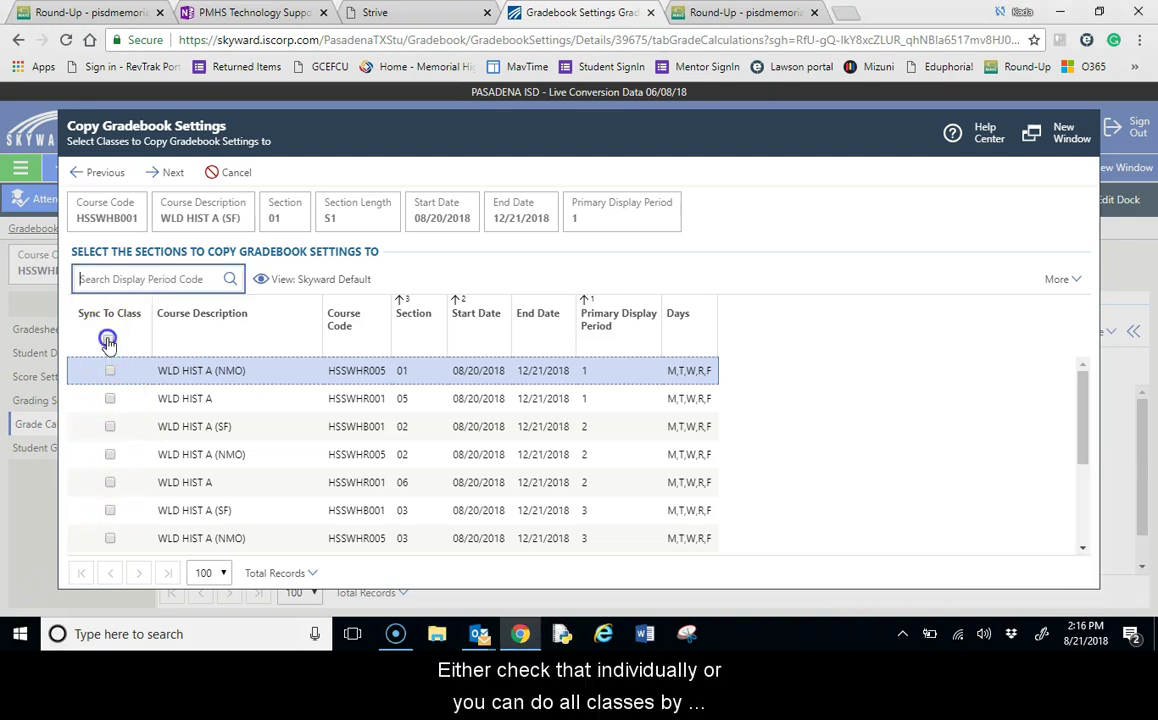
click(109, 343)
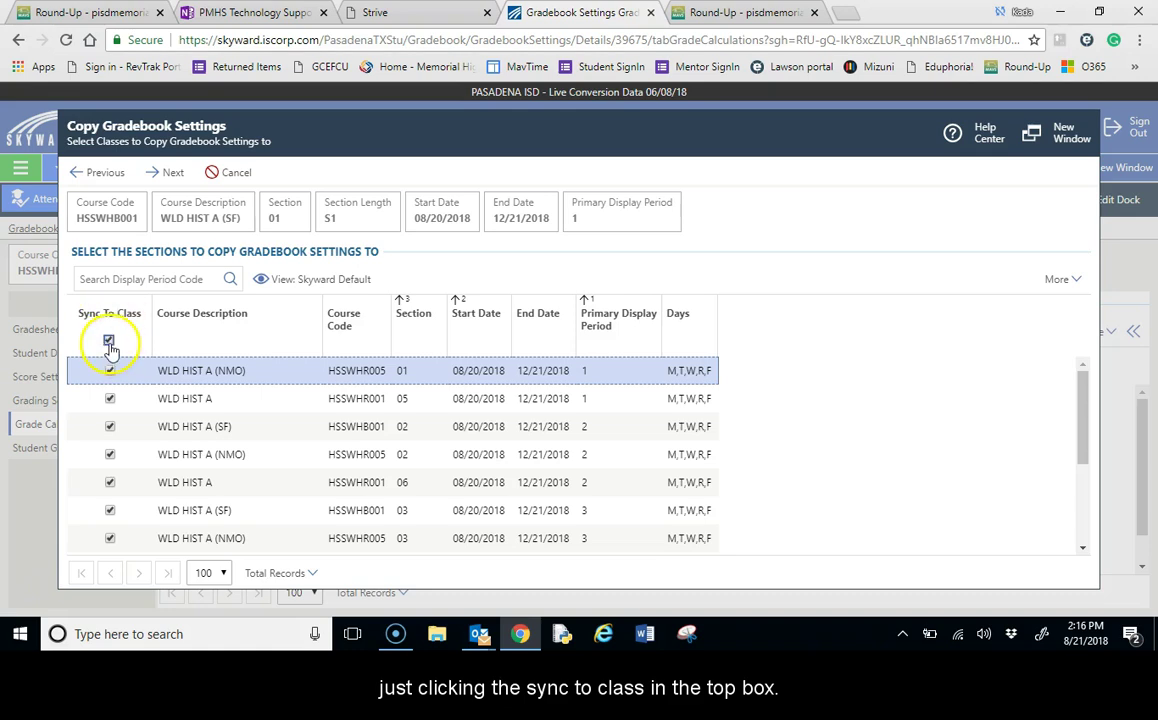
click(178, 173)
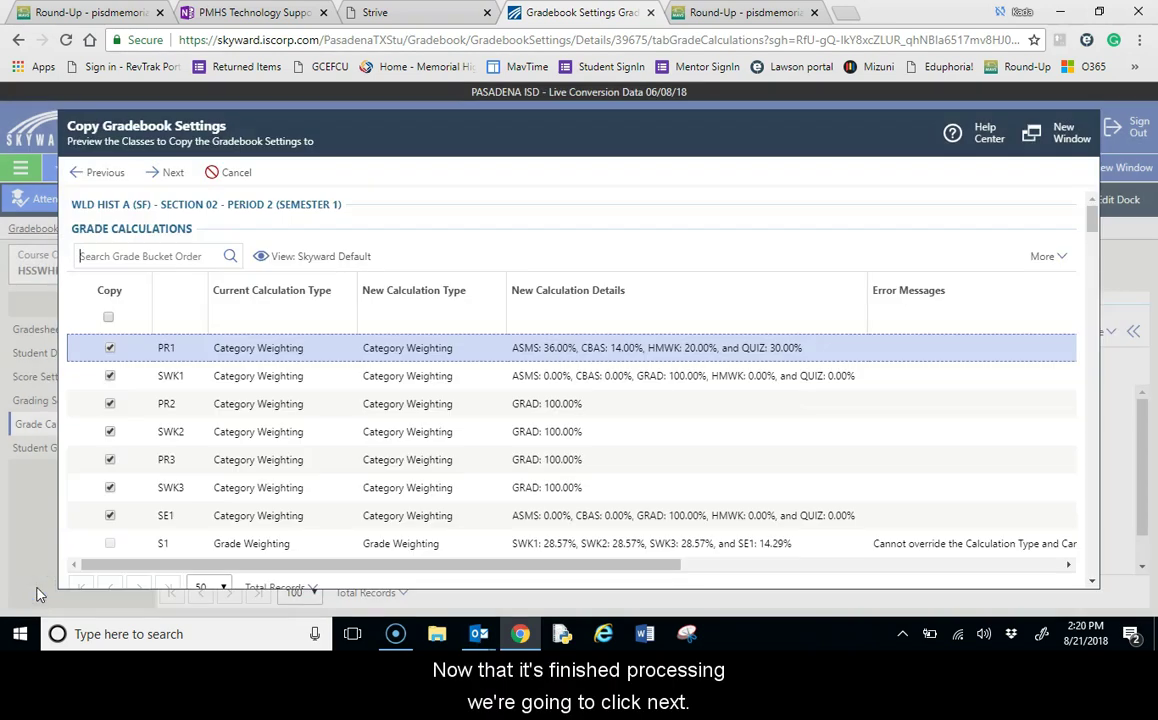
- Accept the previewed grade calculations, review the verification summary and run the copy process for all selected classes
click(174, 174)
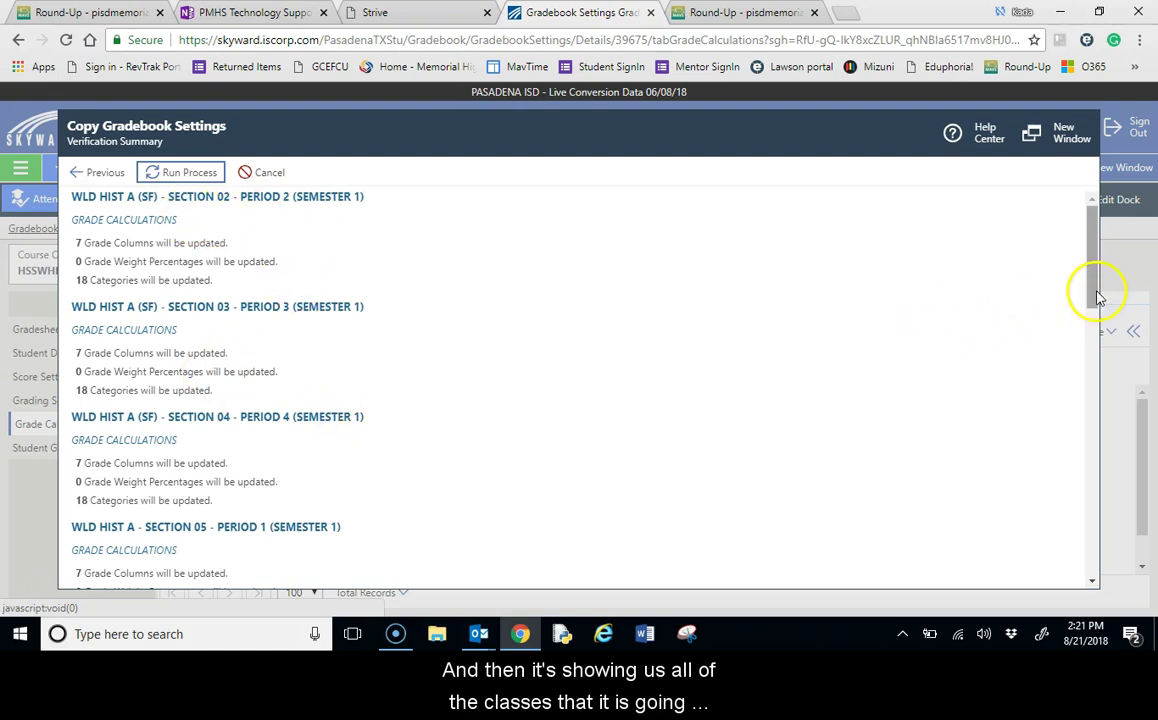
mouse_move(1095, 296)
mouse_down()
mouse_move(1088, 563)
mouse_move(1100, 275)
mouse_up()
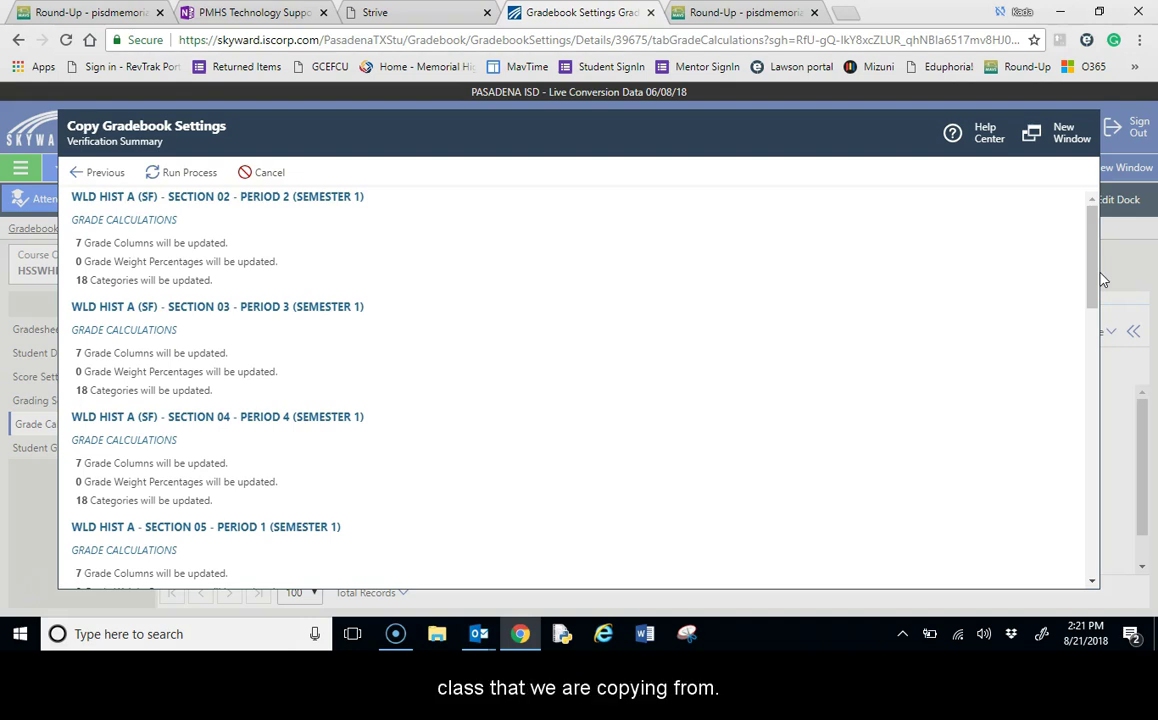
click(190, 173)
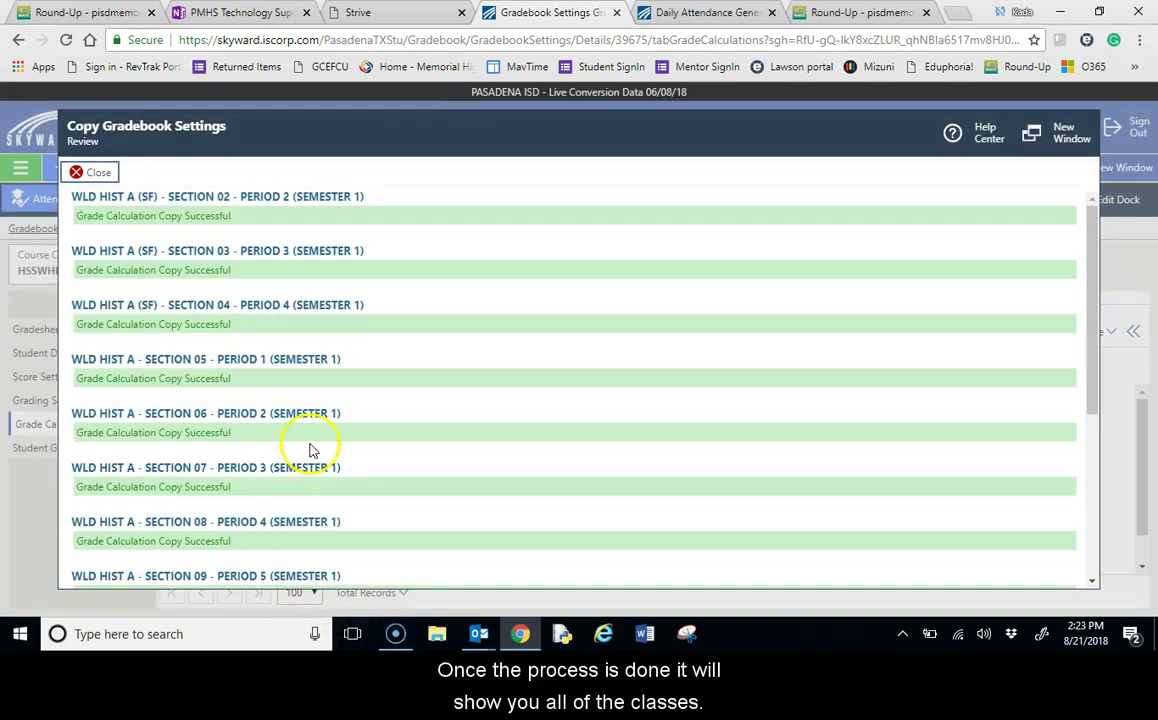
- Review the copy results through the last World History section and close the Copy Gradebook Settings window
triple_click(457, 298)
click(530, 476)
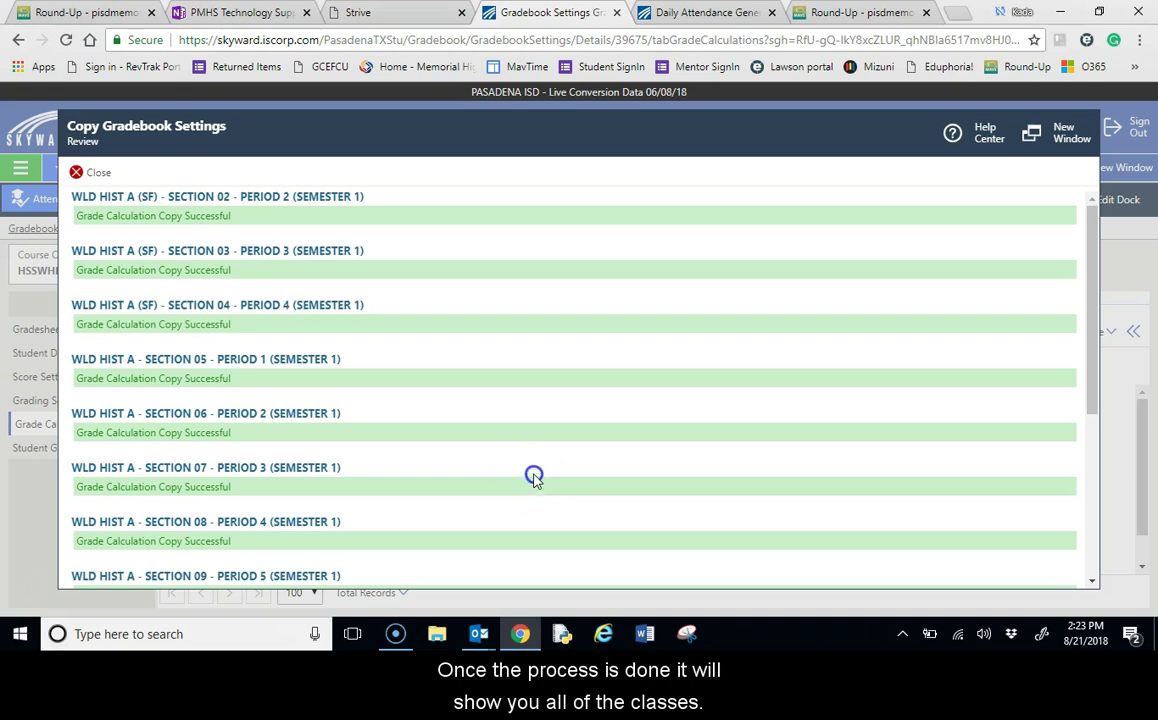
drag(1092, 368, 1100, 578)
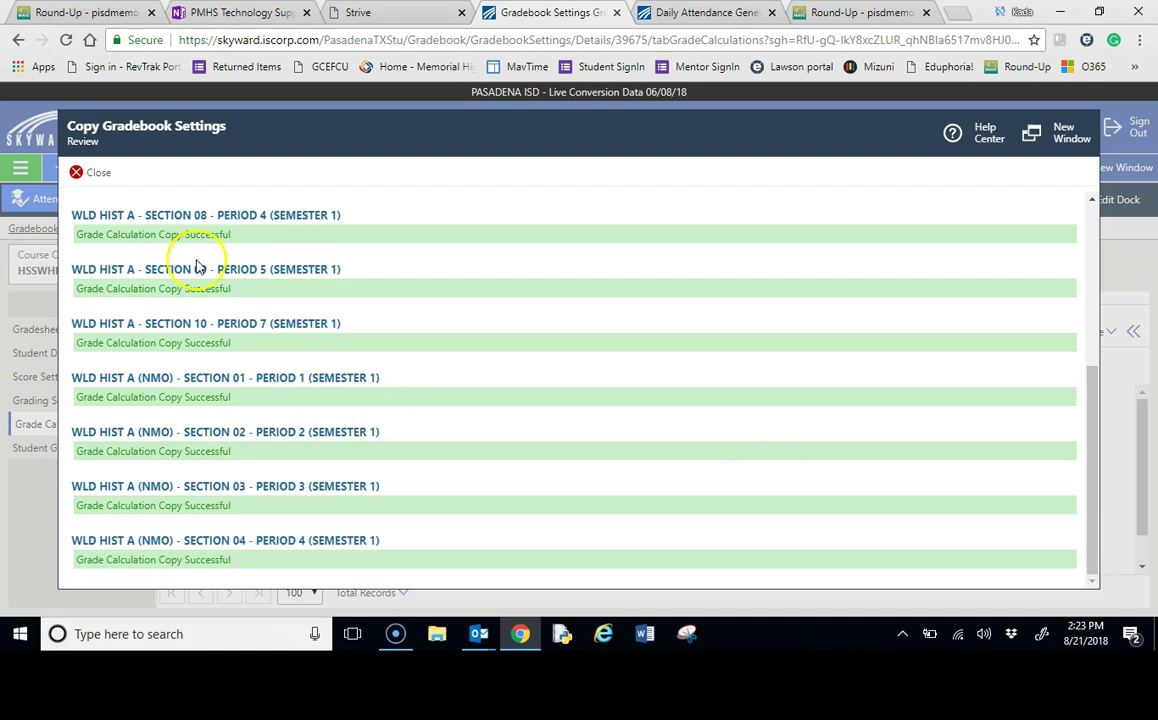
click(90, 172)
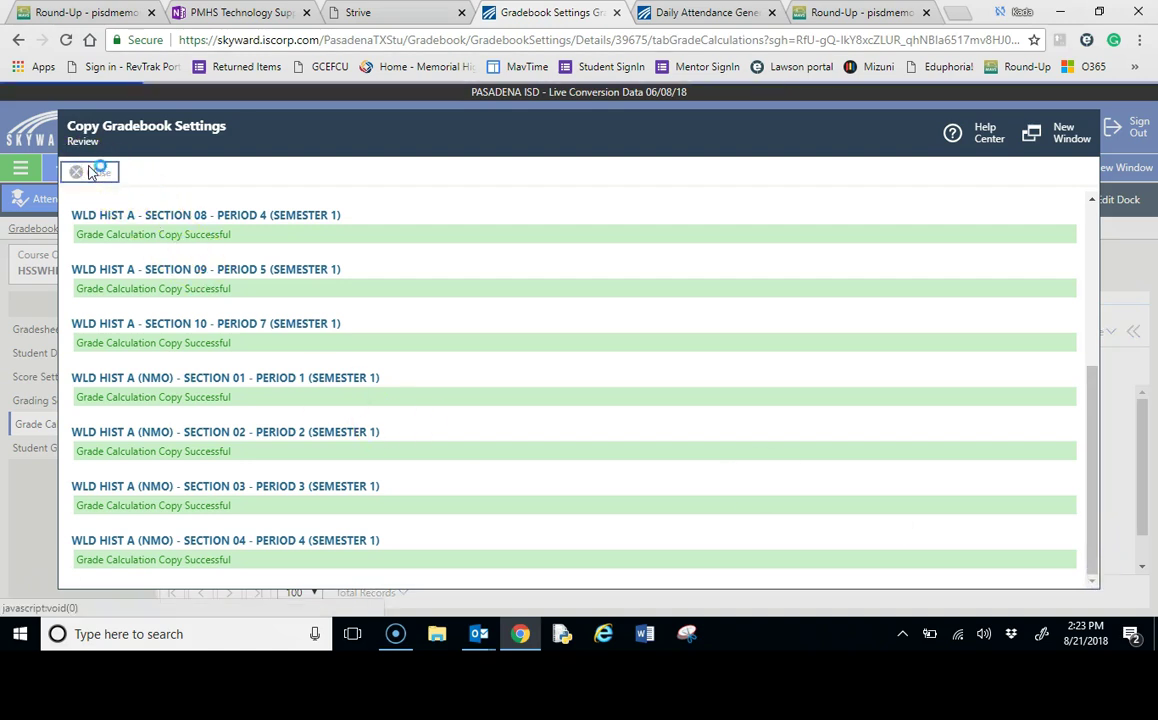